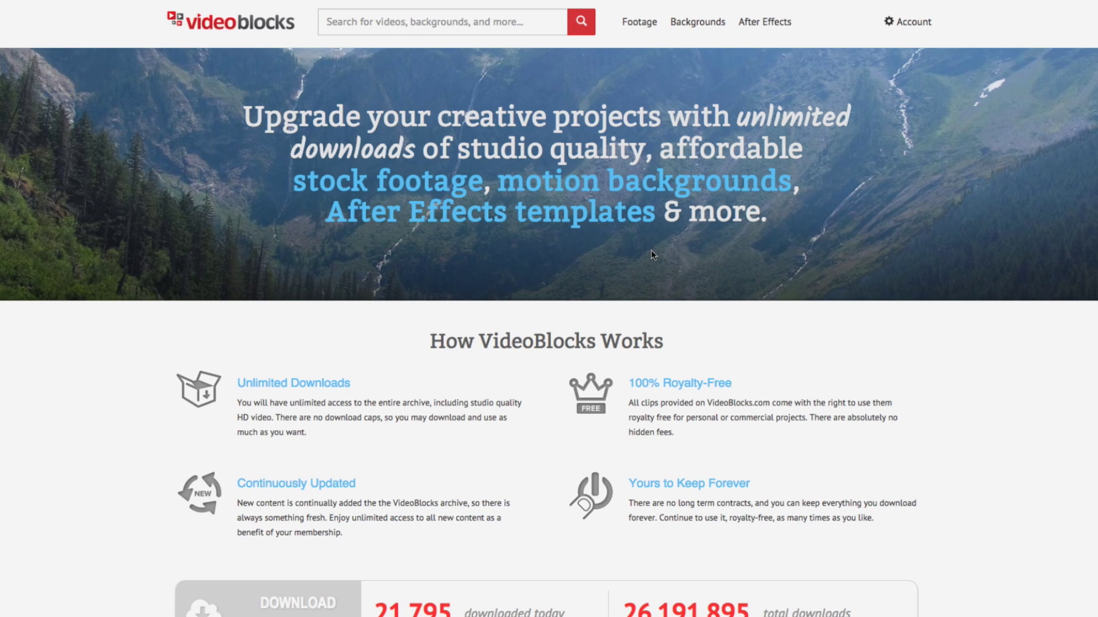
Show VideoBlocks' After Effects Templates menu with categories like Intro, Business, Logo Reveal and Photo.
mouse_move(764, 27)
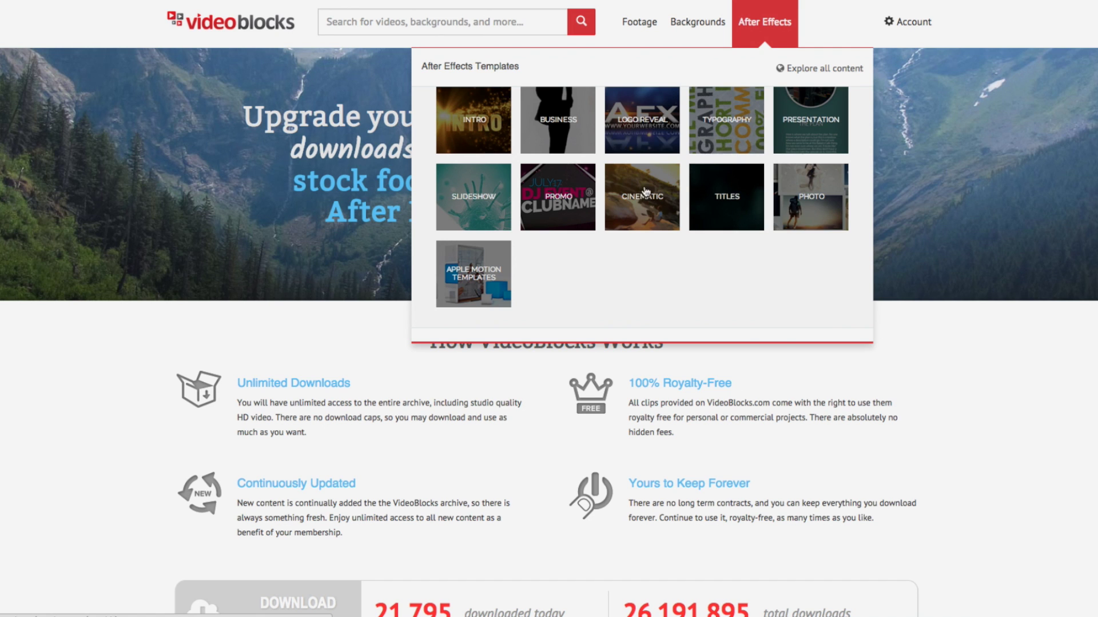
Show the Intro After Effects templates from the menu.
click(477, 132)
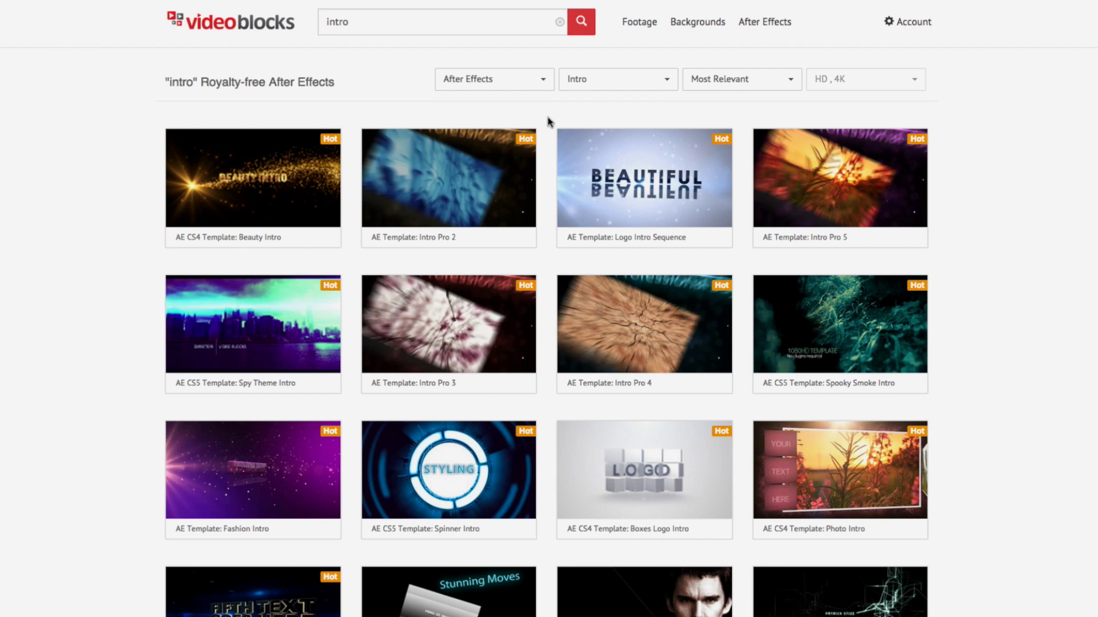
scroll(550, 120, down, 3)
scroll(550, 120, up, 3)
Check the category list, then sort the Intro templates by Most Recent.
click(640, 82)
scroll(613, 166, down, 5)
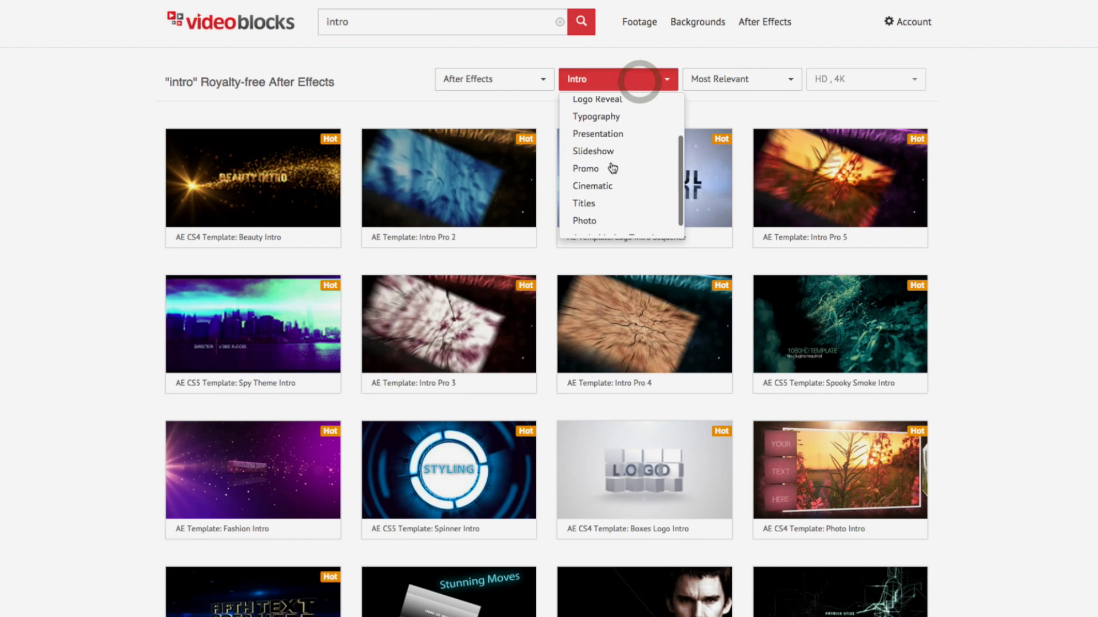
scroll(666, 124, up, 5)
click(726, 96)
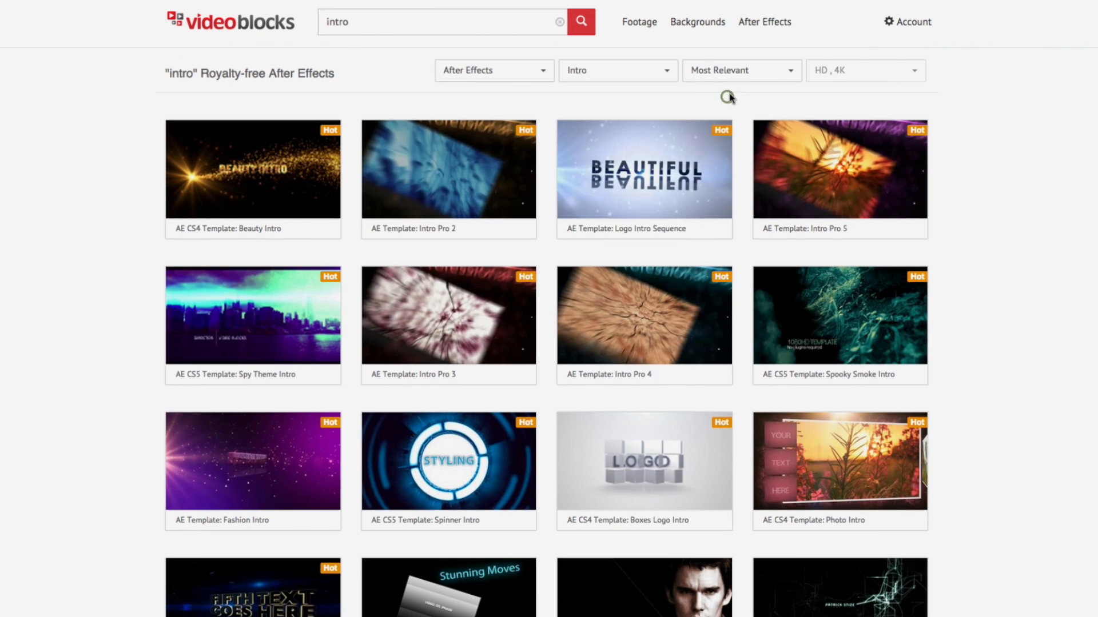
click(788, 71)
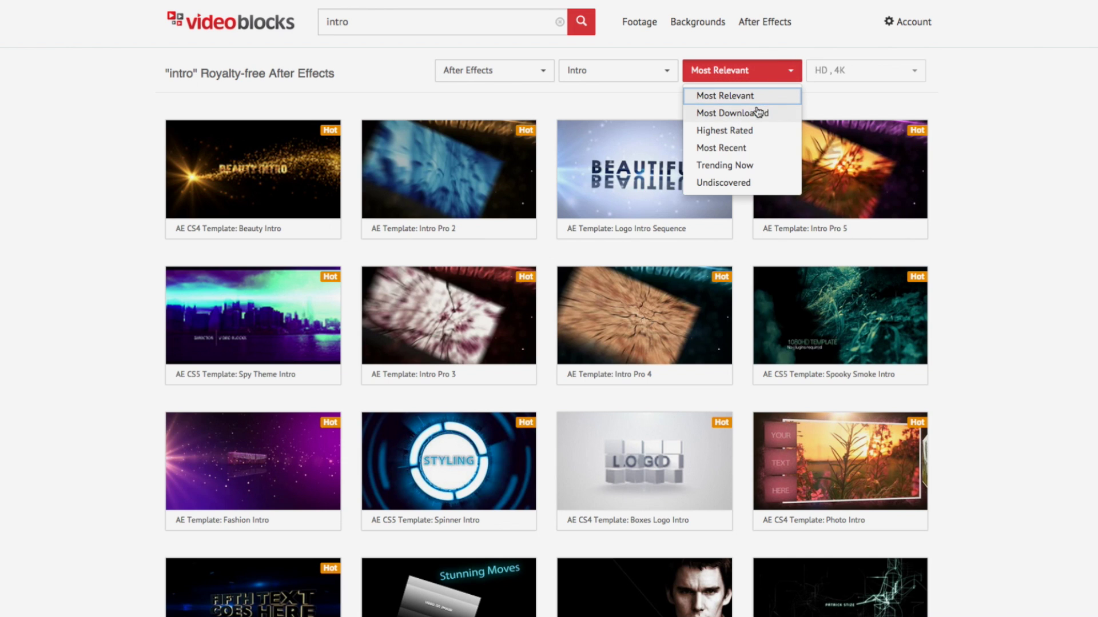
click(732, 147)
Download the Slide Show intro template as a 145.9 MB AET ZIP file.
scroll(546, 112, down, 3)
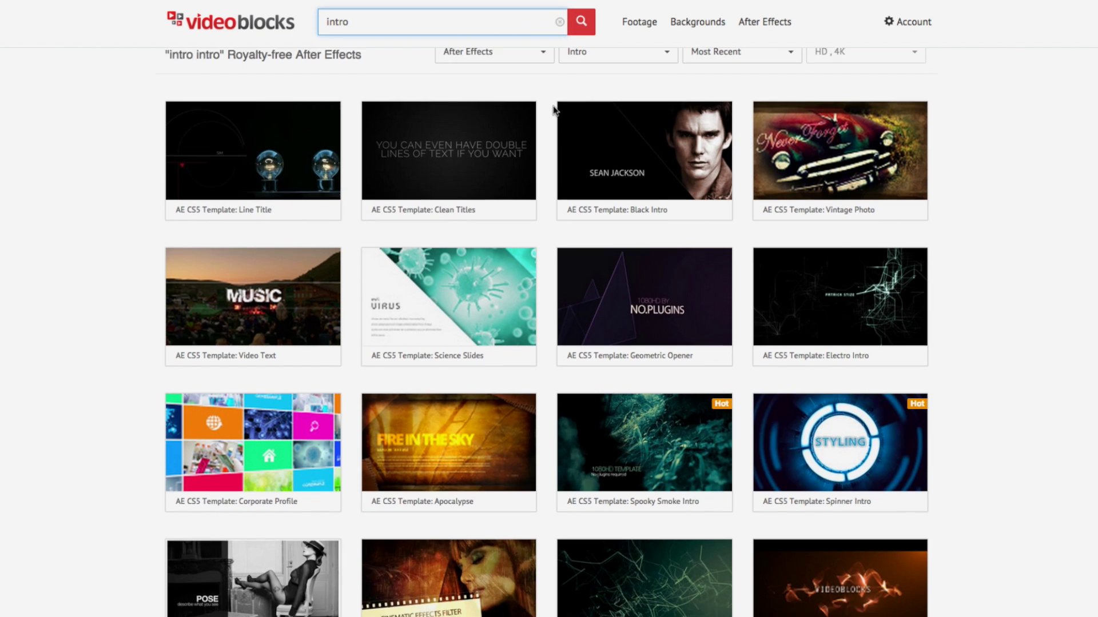
scroll(553, 109, down, 2)
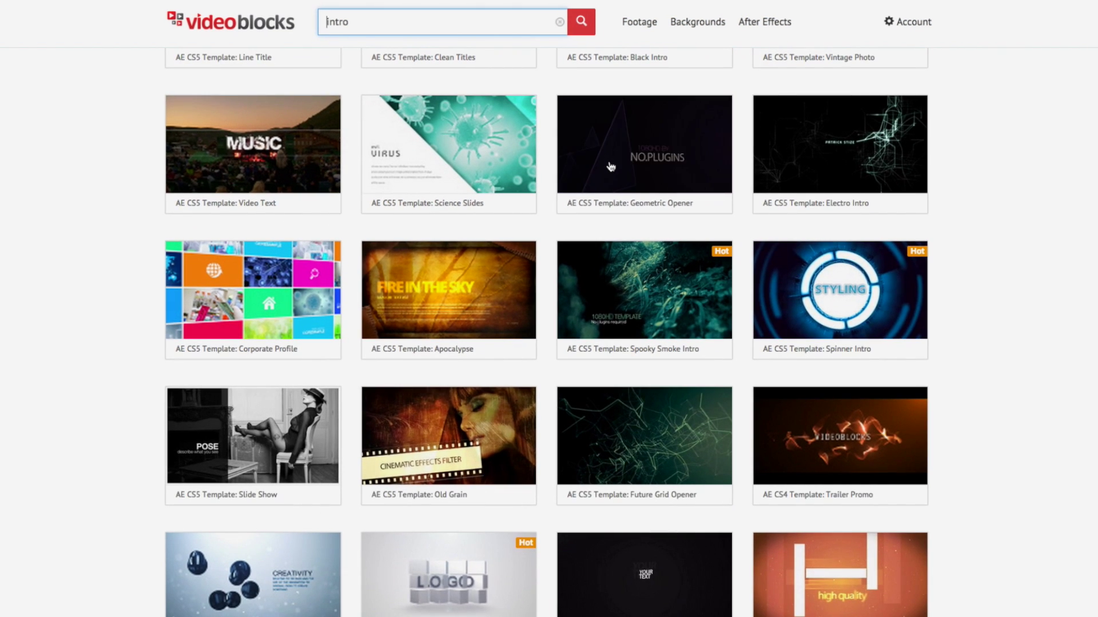
mouse_move(609, 166)
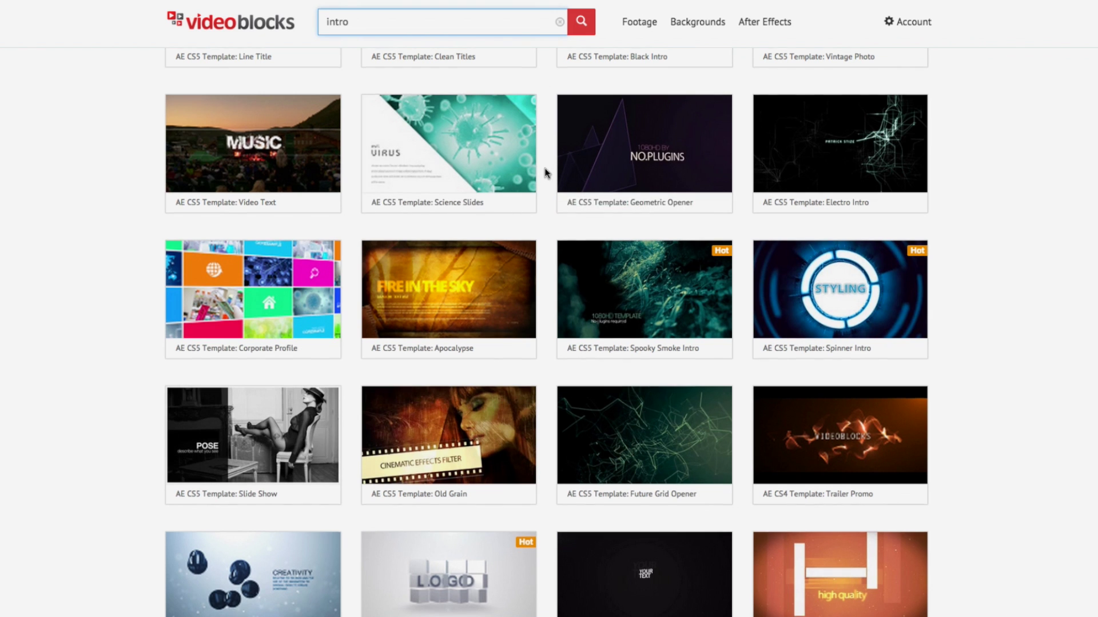
scroll(543, 172, down, 3)
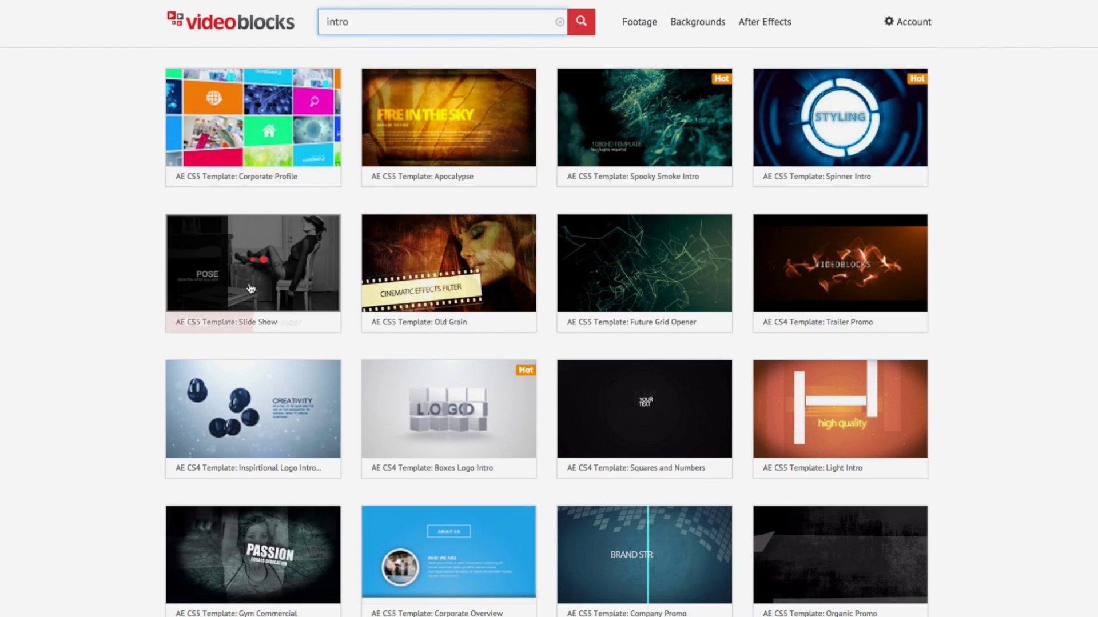
mouse_move(251, 288)
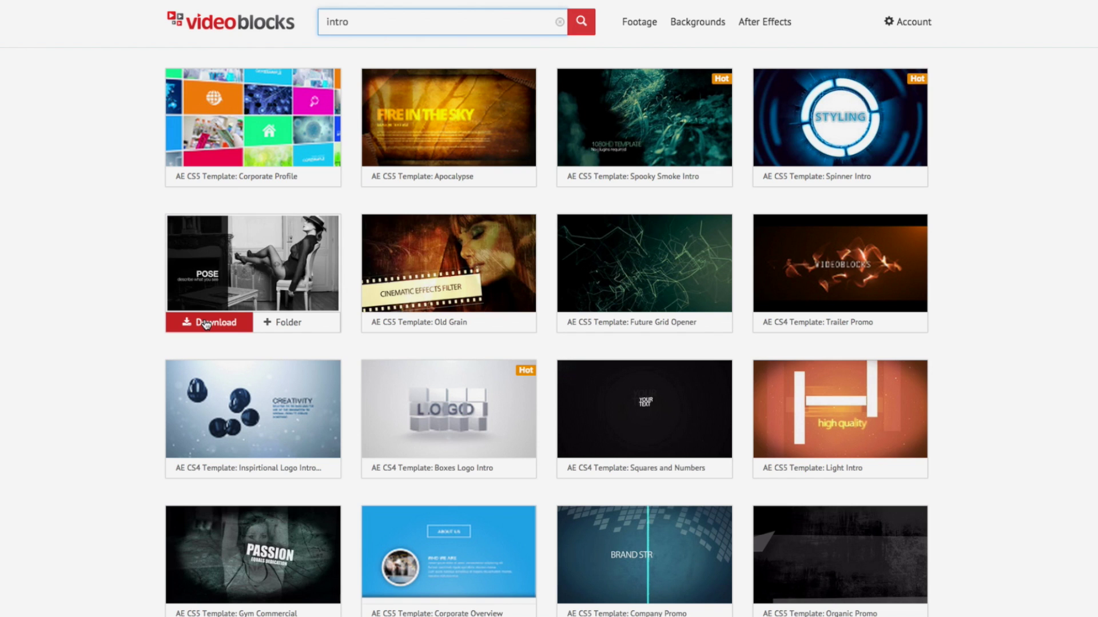
click(205, 324)
click(206, 323)
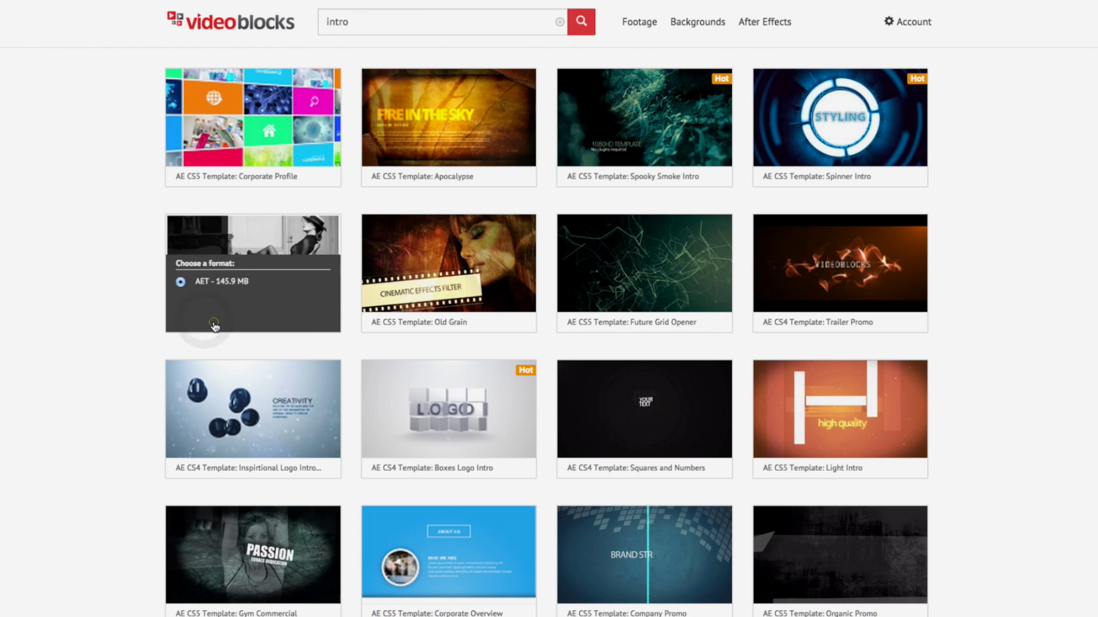
click(213, 325)
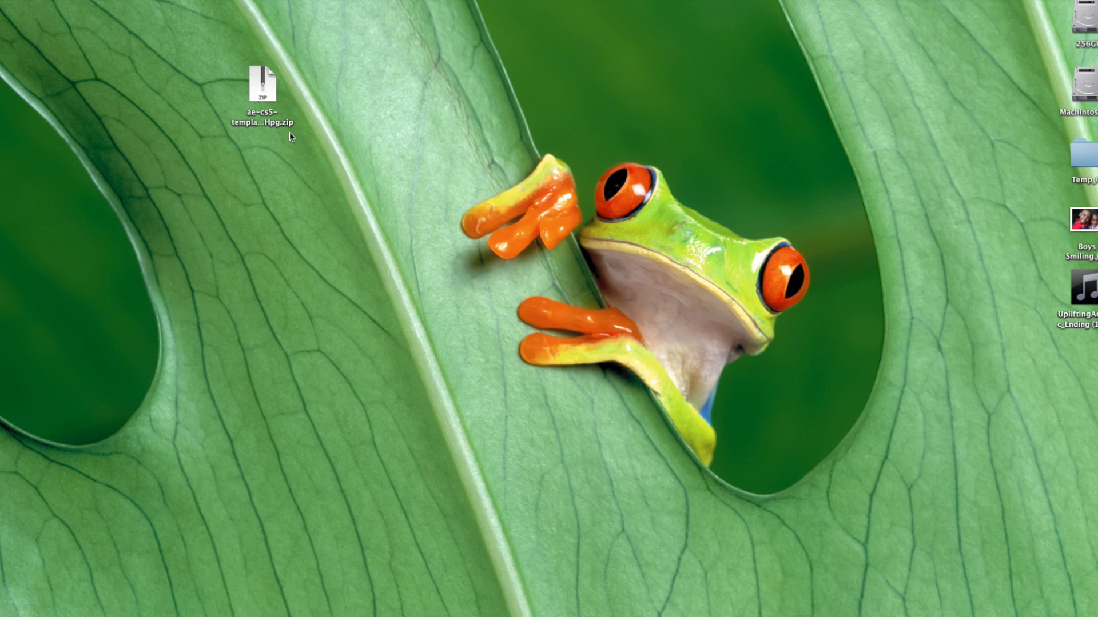
Expand the template ZIP and open the Slide Show folder containing Slide Show.aep and (Footage).
double_click(263, 116)
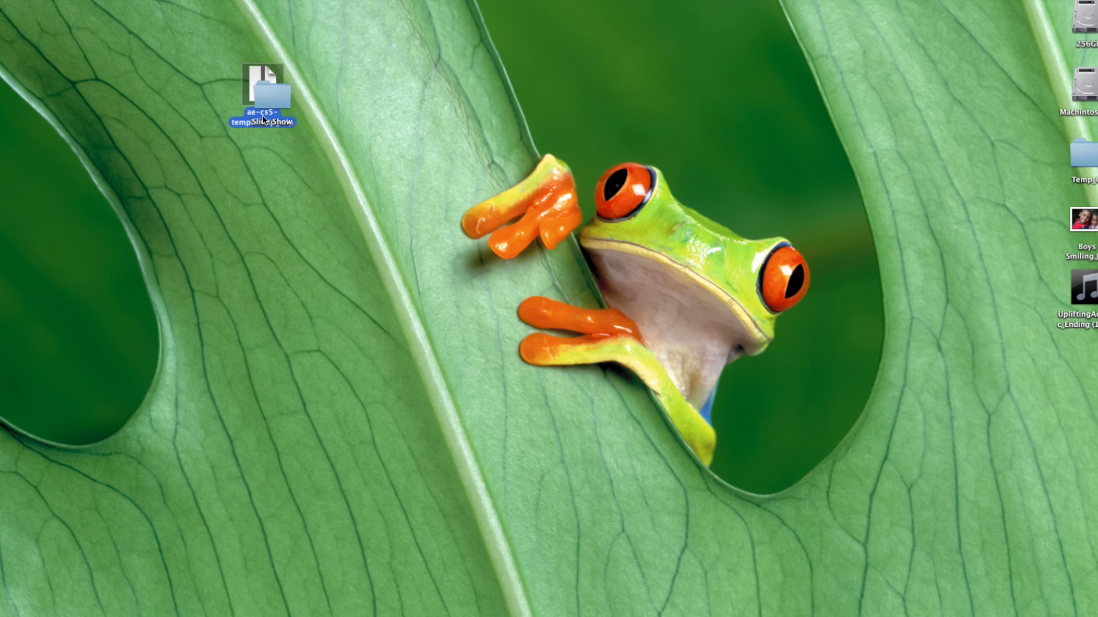
drag(272, 81, 339, 81)
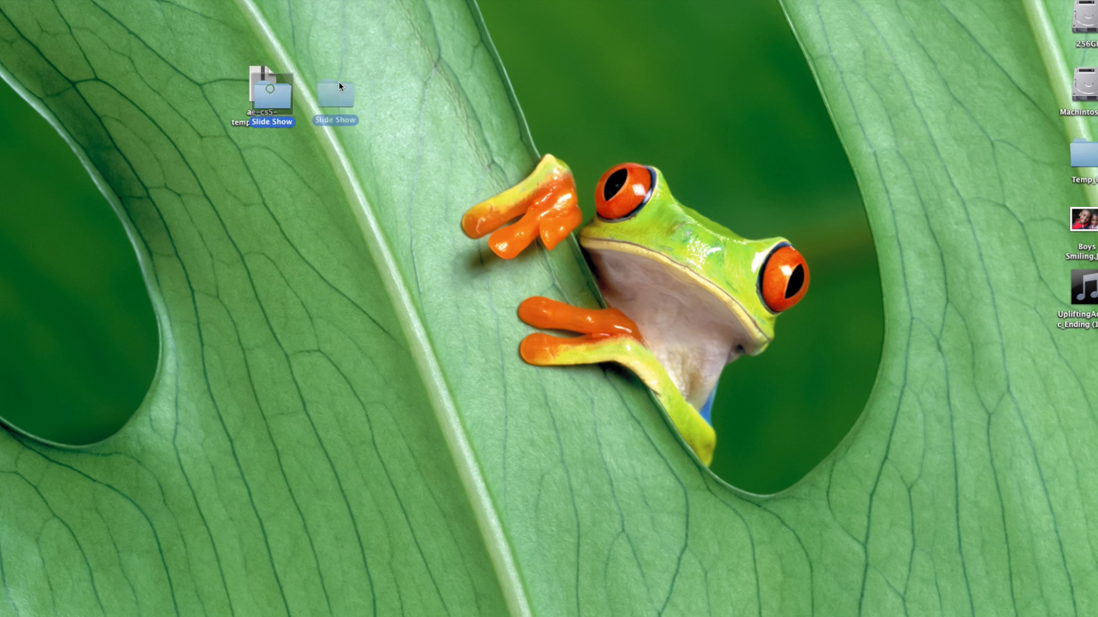
right_click(256, 90)
click(237, 205)
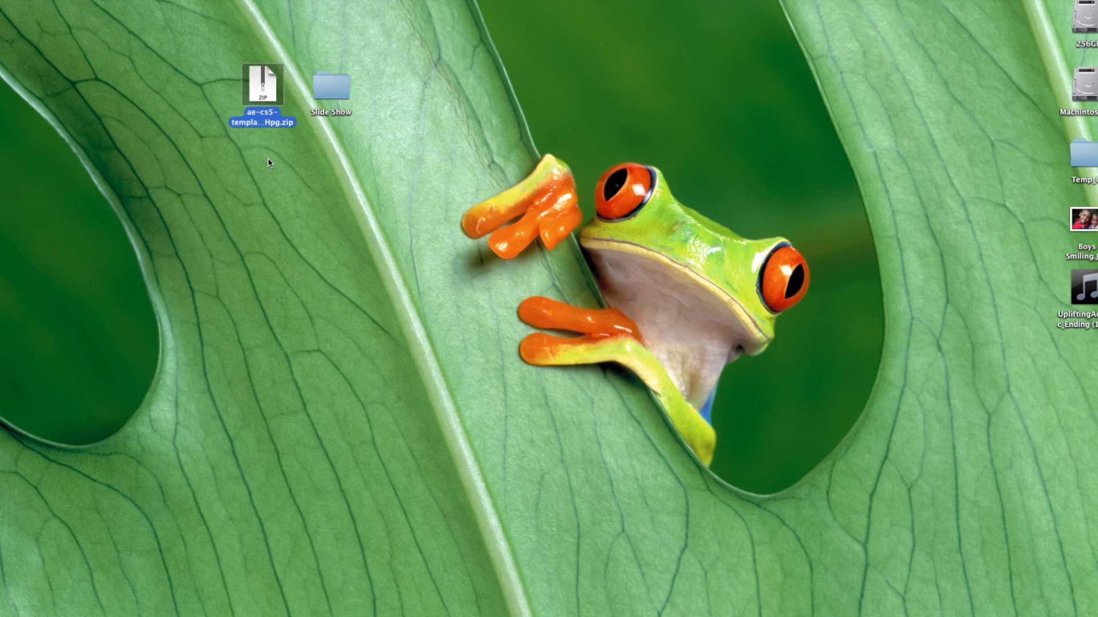
double_click(327, 88)
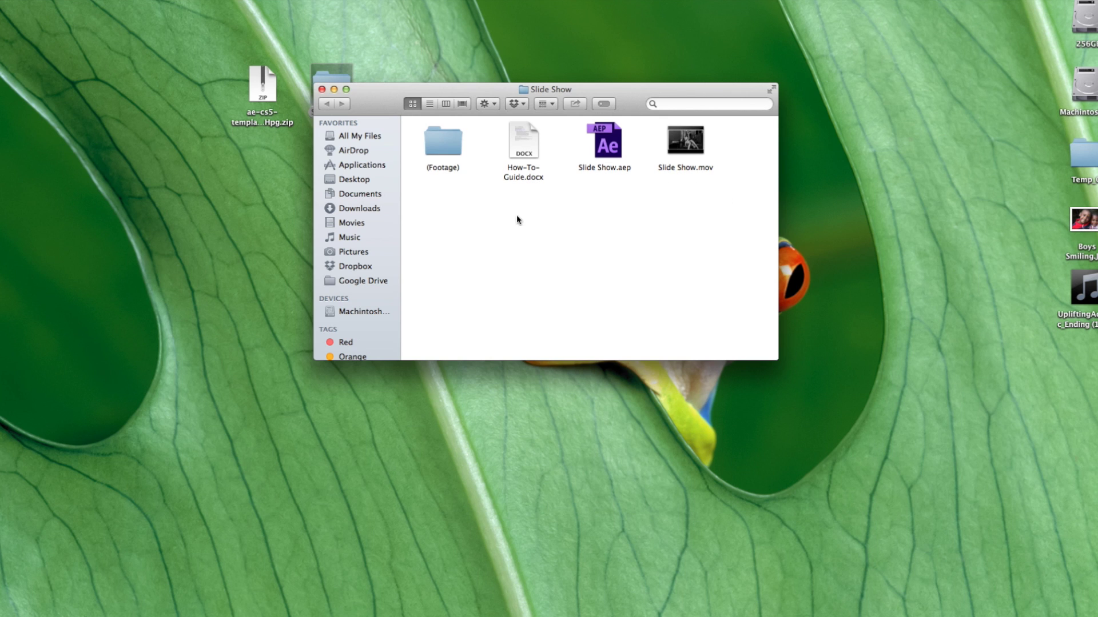
Open Slide Show.aep and accept converting the project to this After Effects version.
double_click(607, 171)
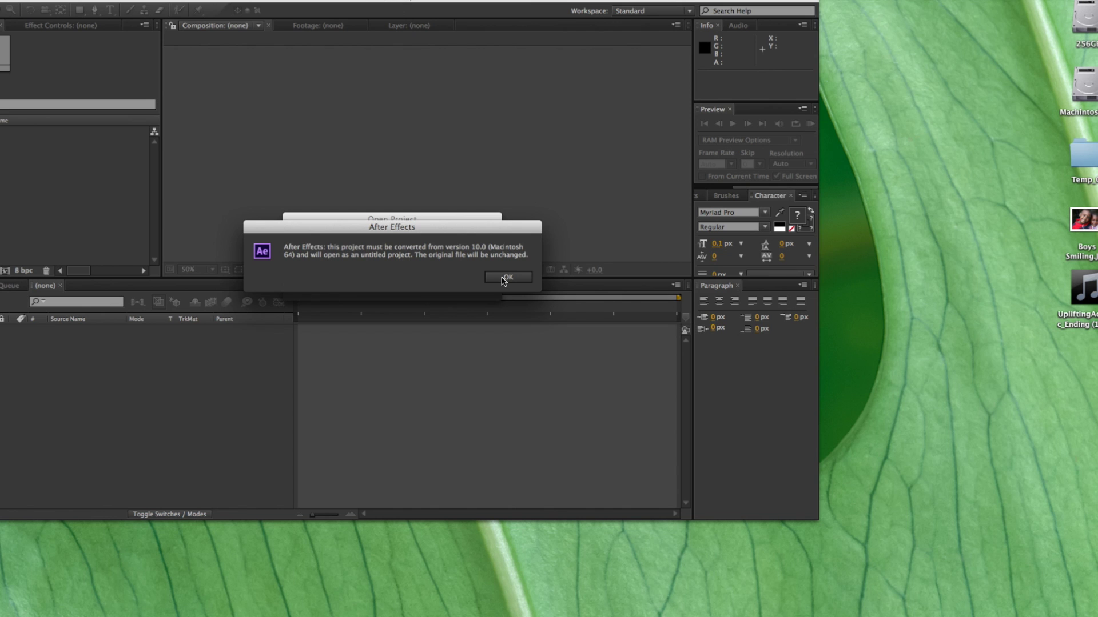
click(505, 277)
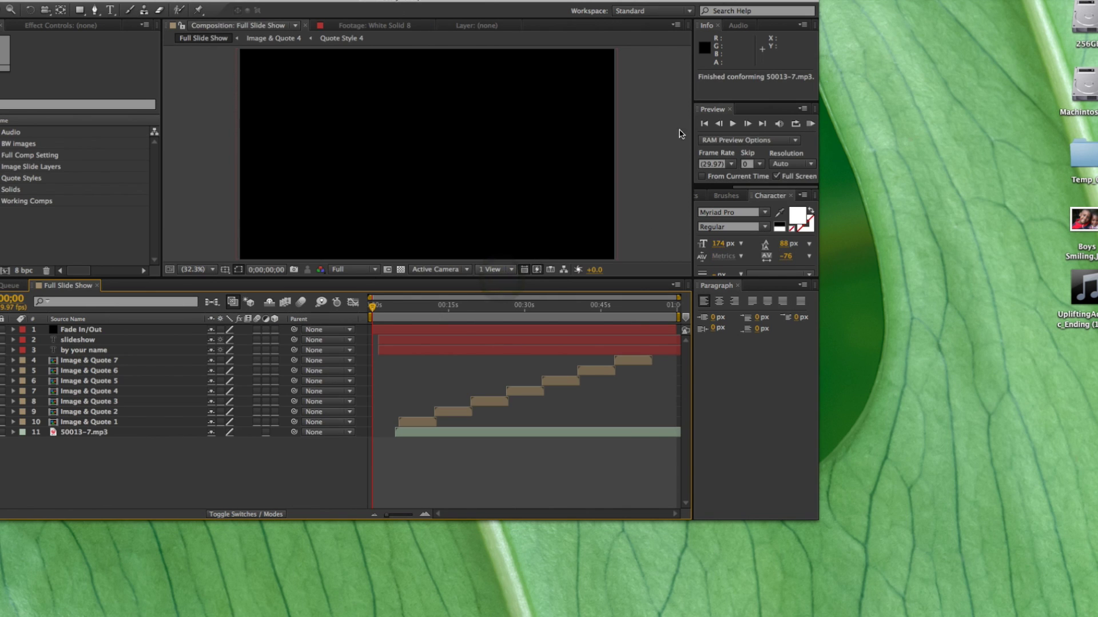
Reposition the After Effects window and drag its corner to make it larger.
drag(498, 1, 627, 9)
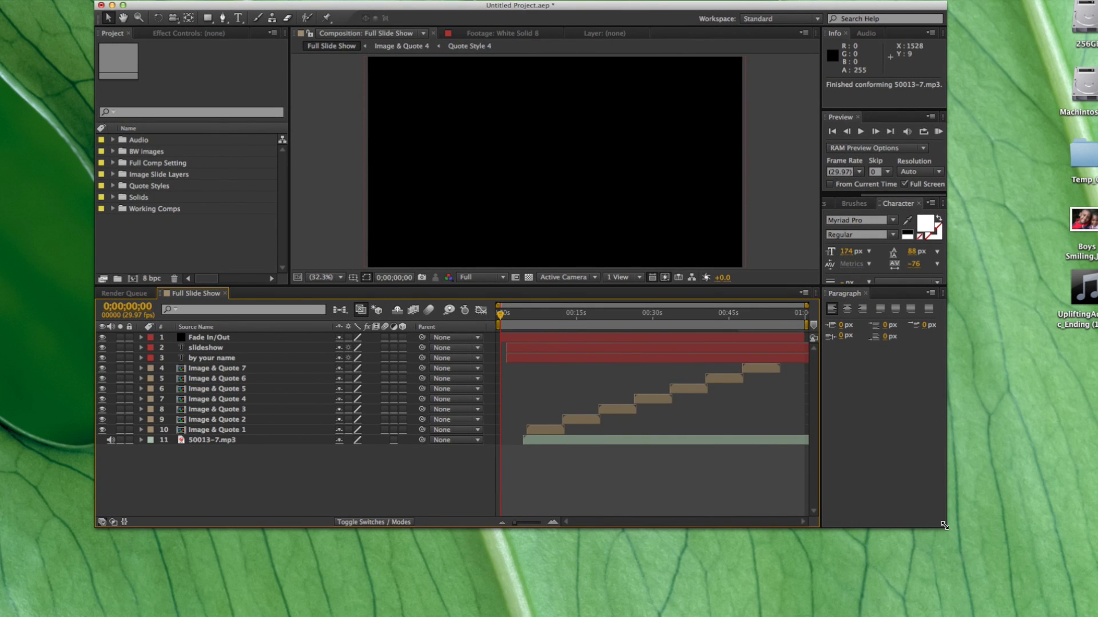
drag(945, 524, 1026, 594)
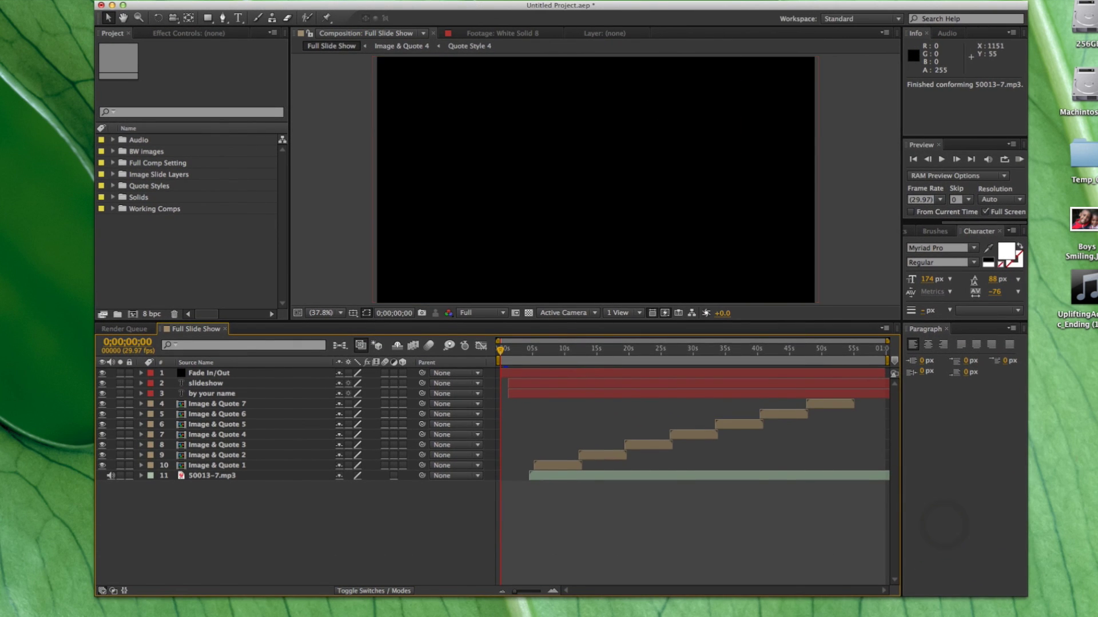
drag(602, 8, 589, 4)
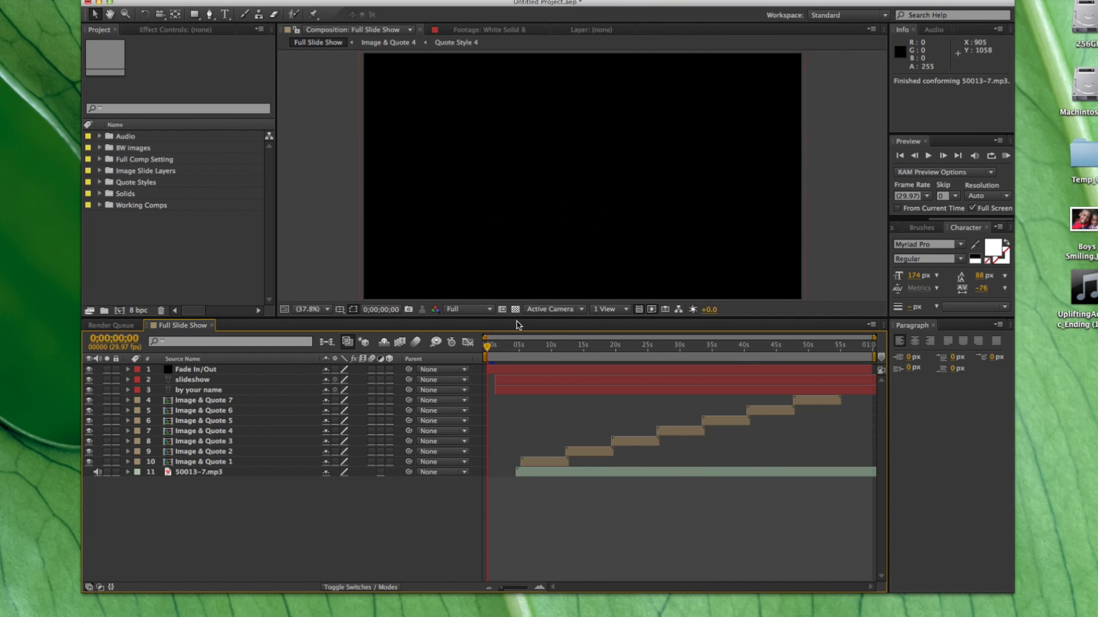
click(538, 347)
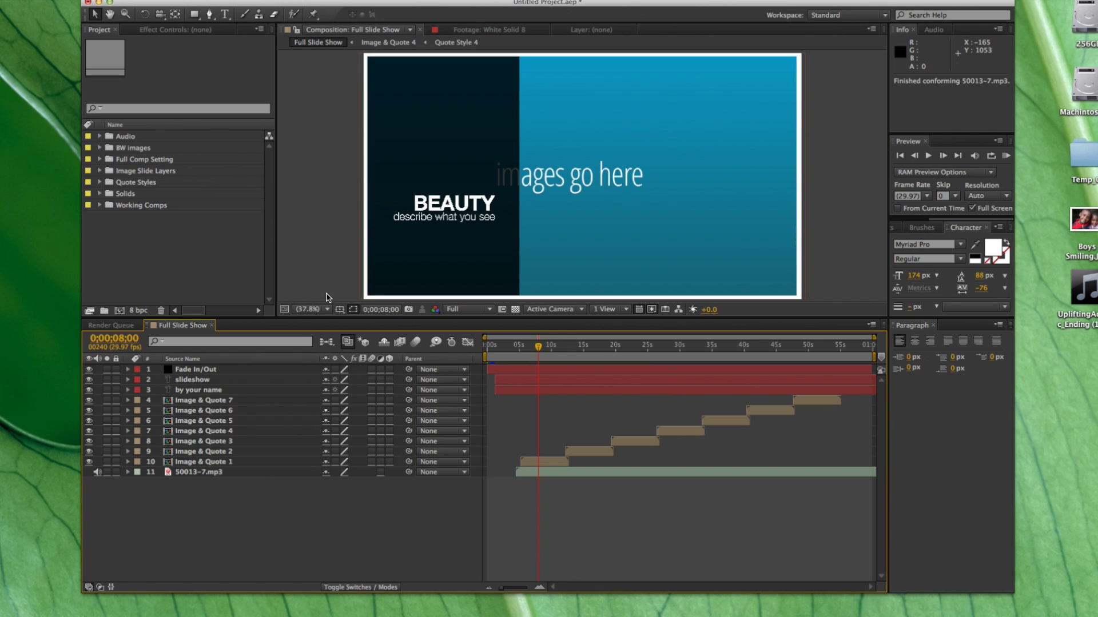
click(327, 309)
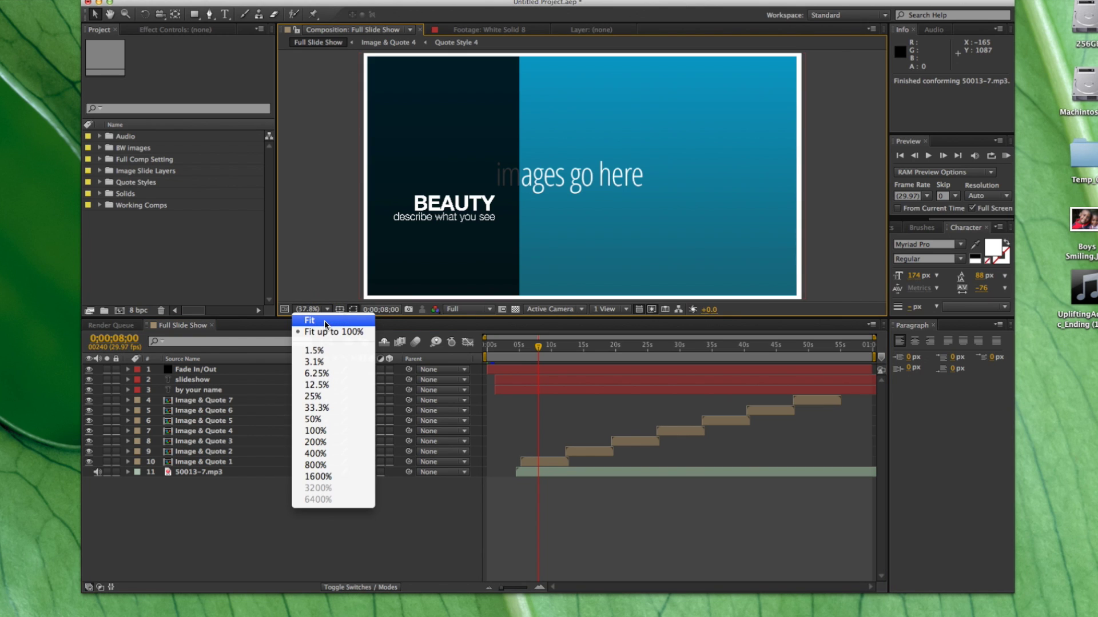
click(324, 321)
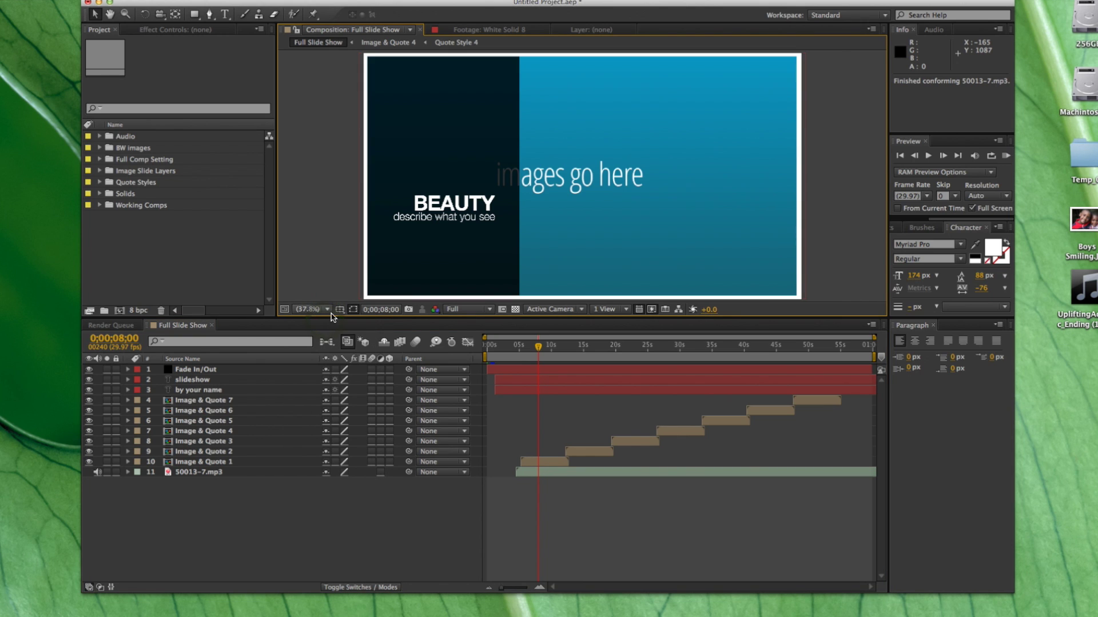
click(327, 310)
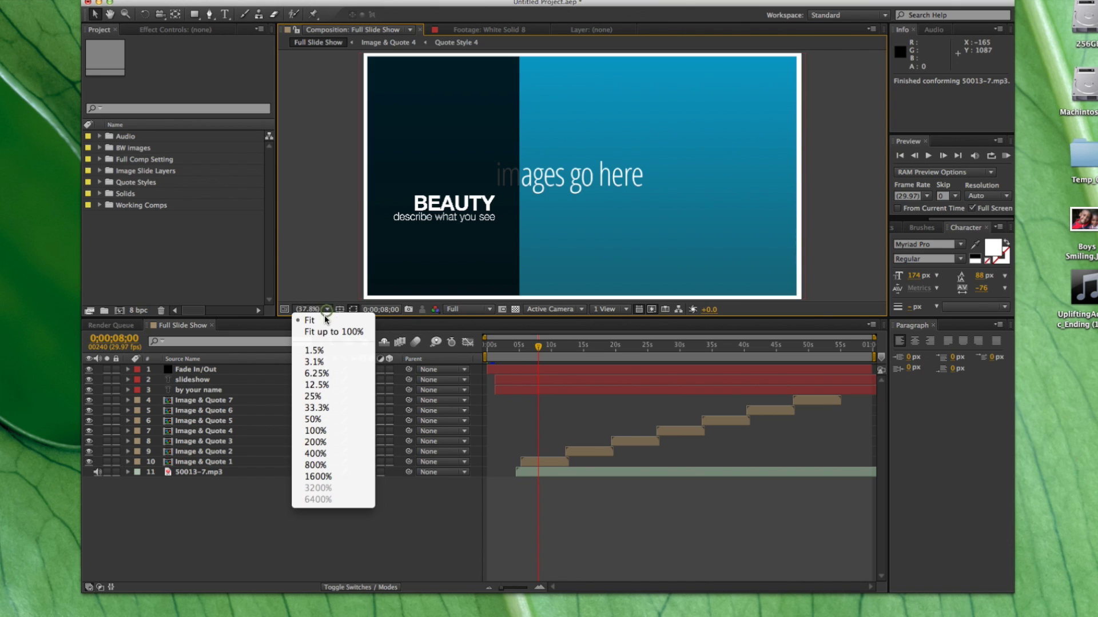
click(323, 321)
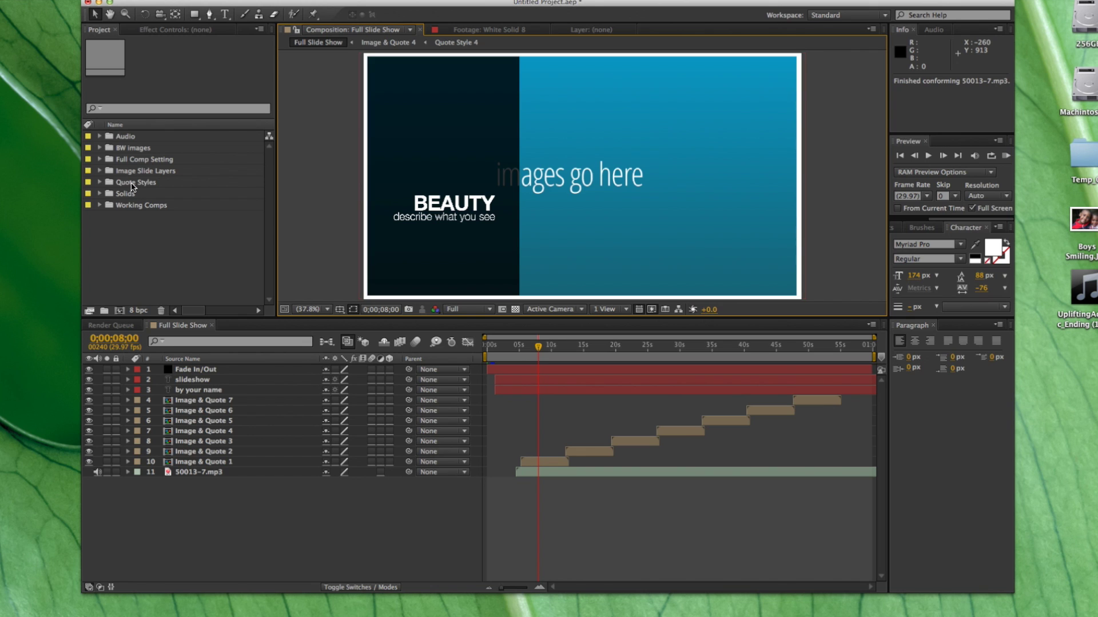
click(132, 184)
Open the Quote Style 1 composition and change its BEAUTY title to JACKSON.
click(100, 182)
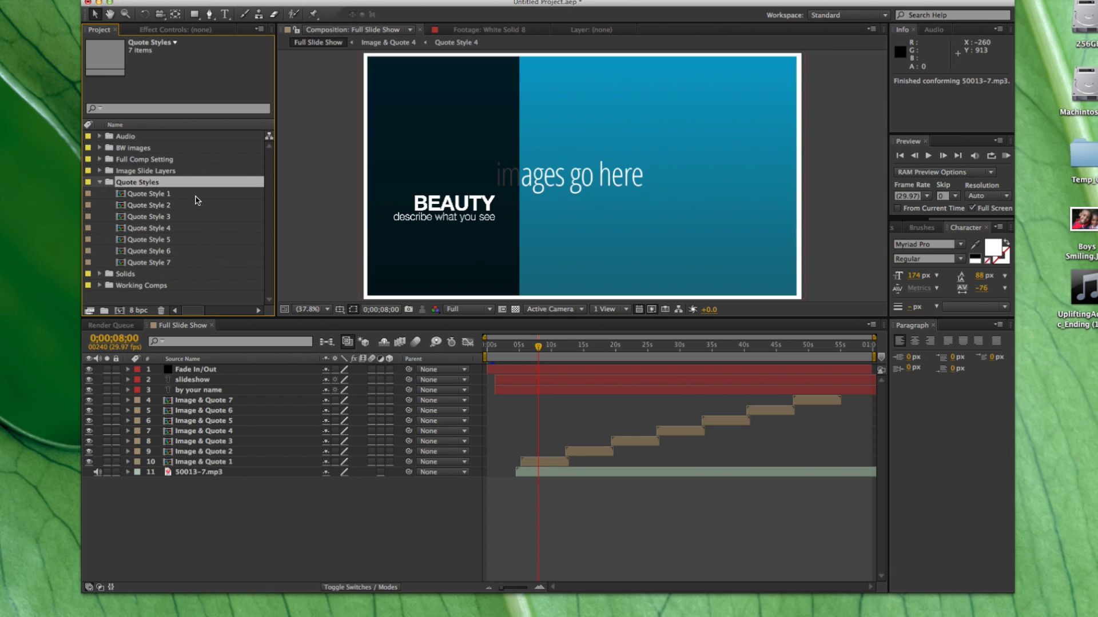
double_click(150, 195)
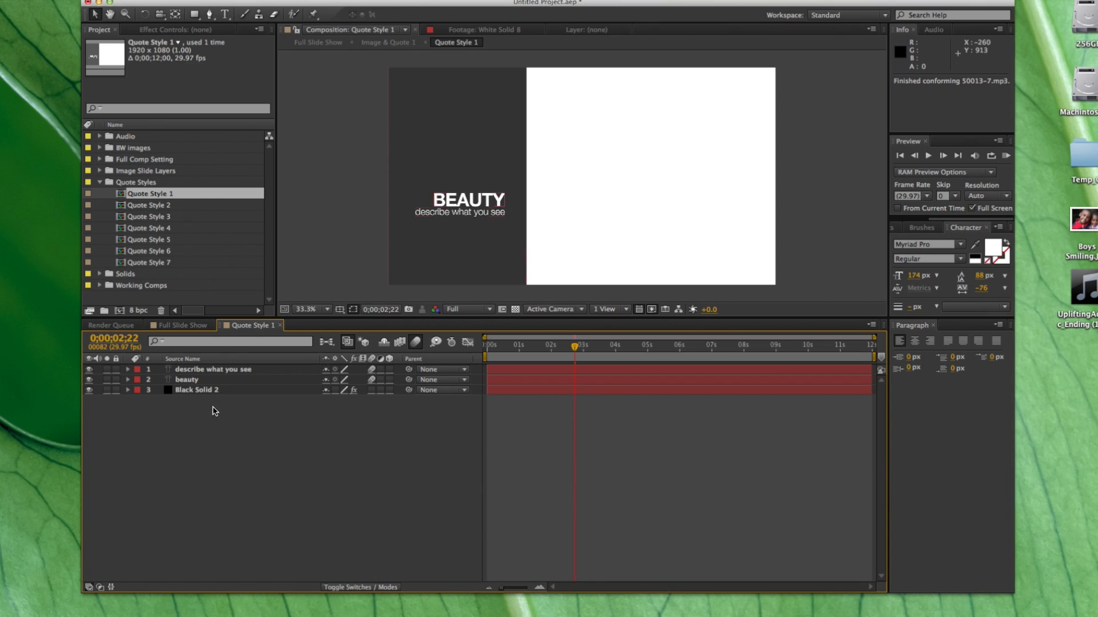
click(209, 370)
click(208, 379)
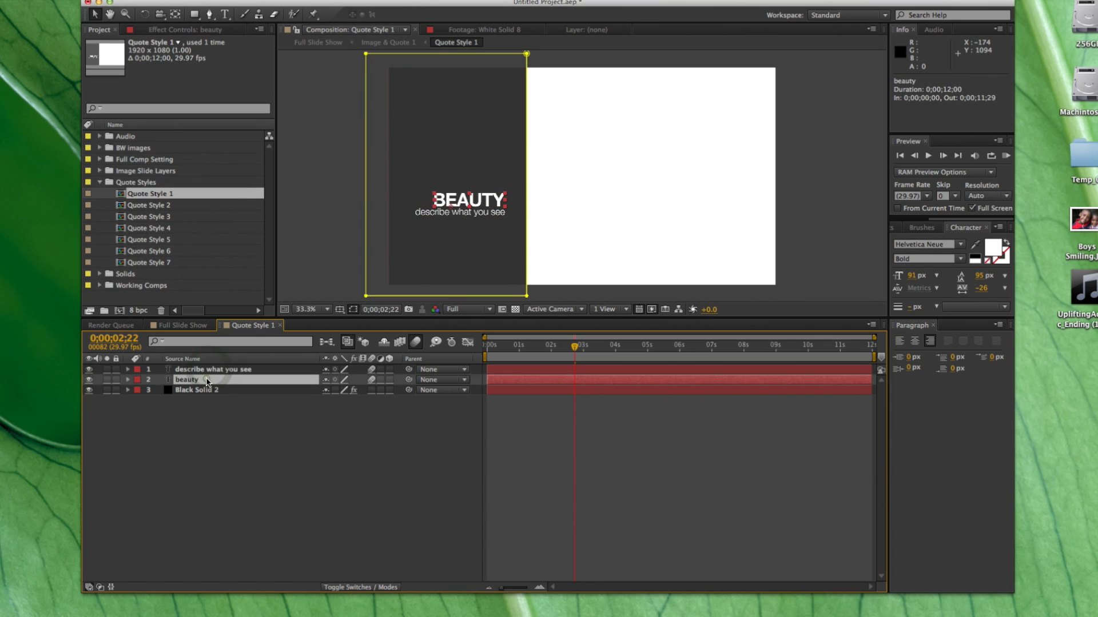
click(507, 199)
key(BackSpace)
key(BackSpace)
key(BackSpace)
key(BackSpace)
key(BackSpace)
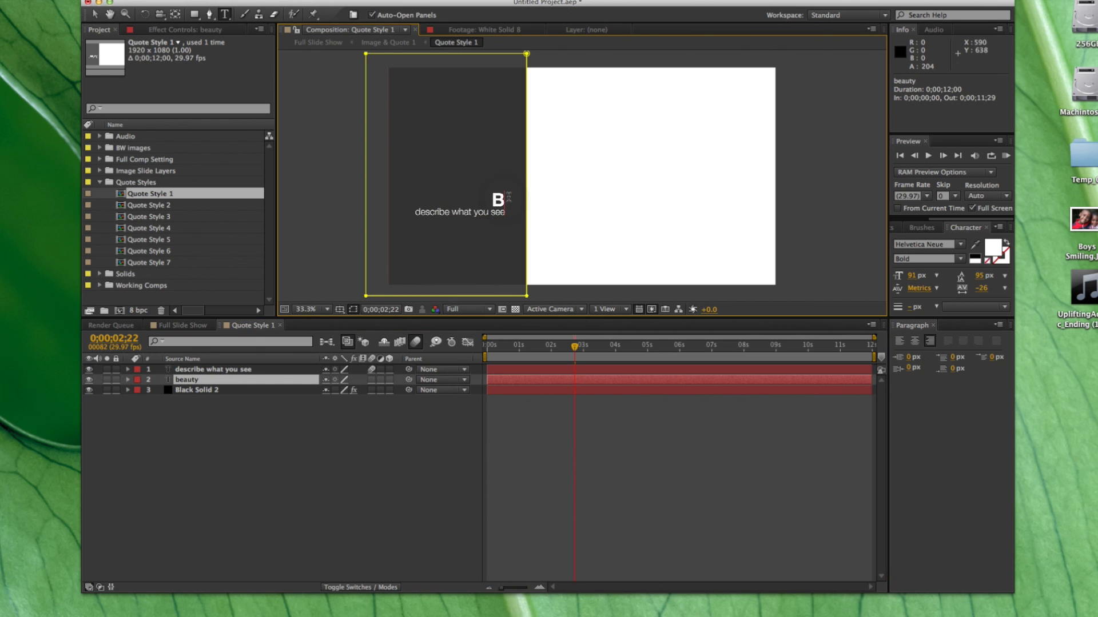
text(JACKSON)
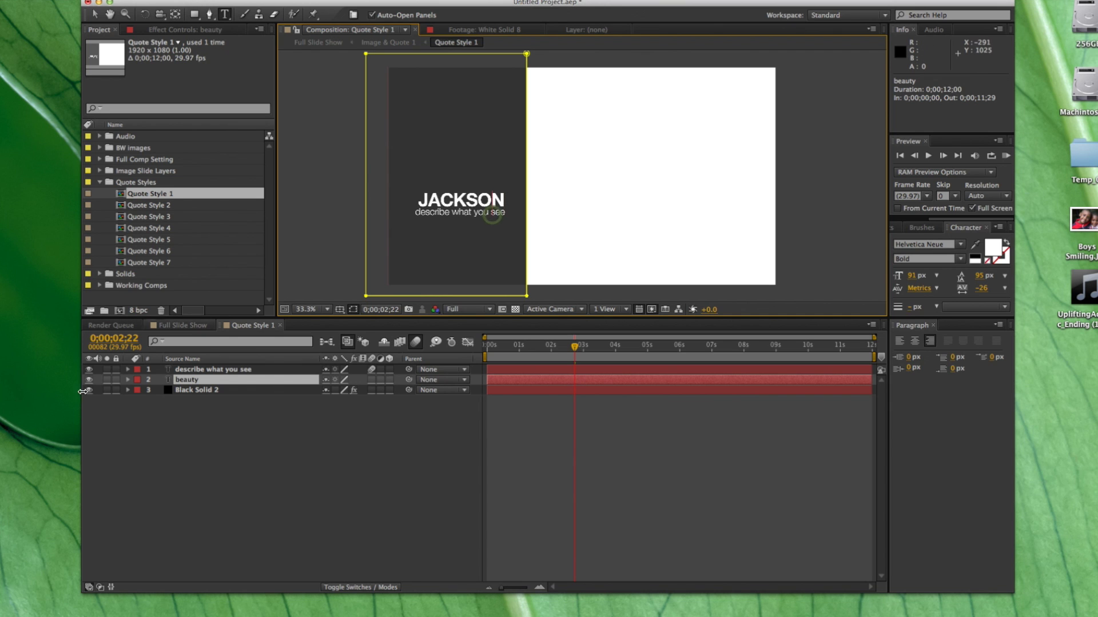
Replace the 'describe what you see' subtitle with Photography.
click(492, 215)
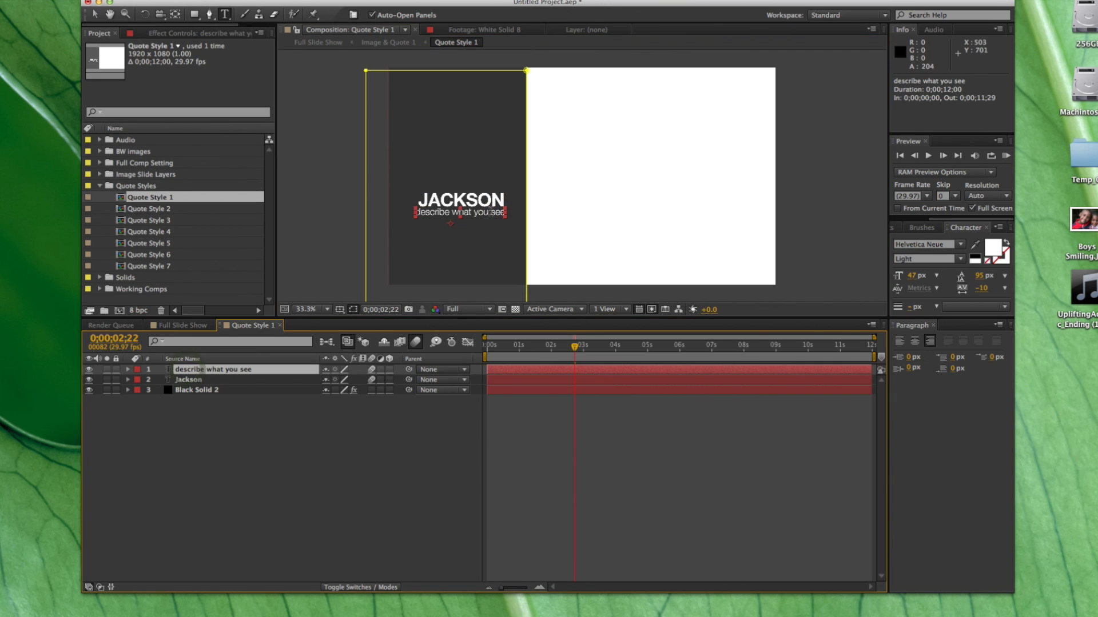
click(506, 212)
key(BackSpace)
key(BackSpace)
key(BackSpace)
key(BackSpace)
key(BackSpace)
key(BackSpace)
key(BackSpace)
key(BackSpace)
key(BackSpace)
key(BackSpace)
key(BackSpace)
key(BackSpace)
key(BackSpace)
key(BackSpace)
key(BackSpace)
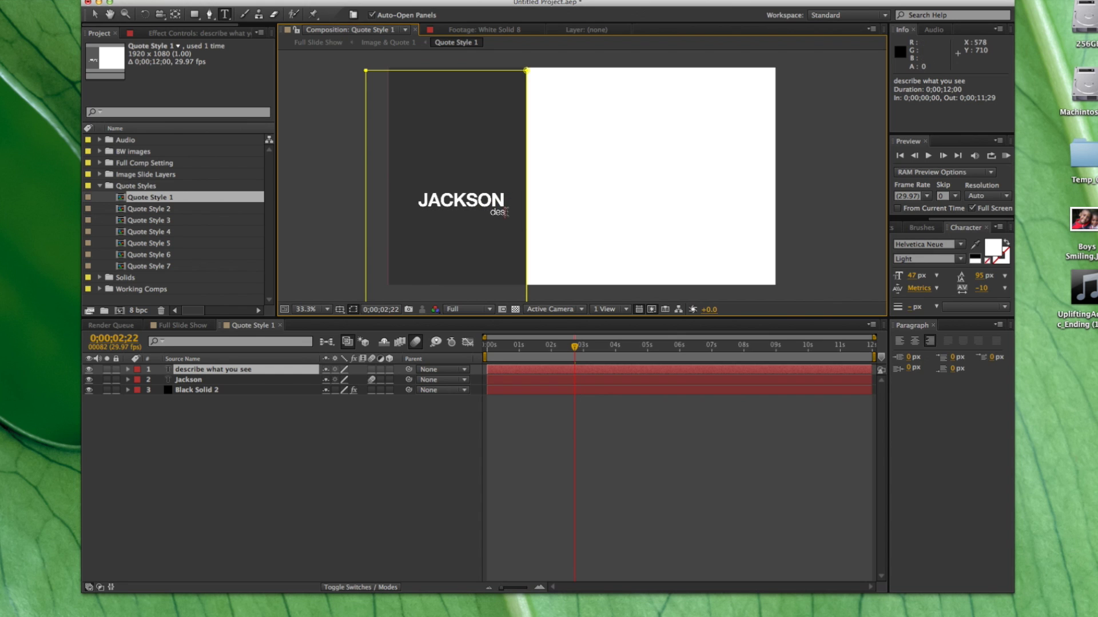
key(BackSpace)
text(Photography)
key(KP_Enter)
Collapse the Quote Styles folder and expand BW images to list seven ImageBlock.jpg placeholders.
click(237, 380)
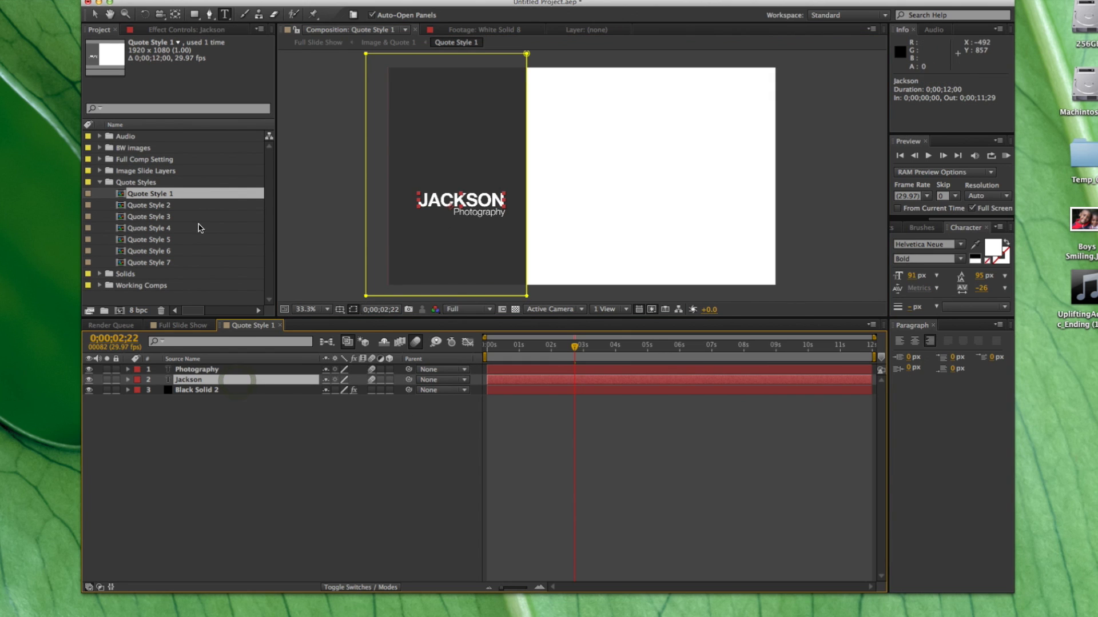
click(181, 206)
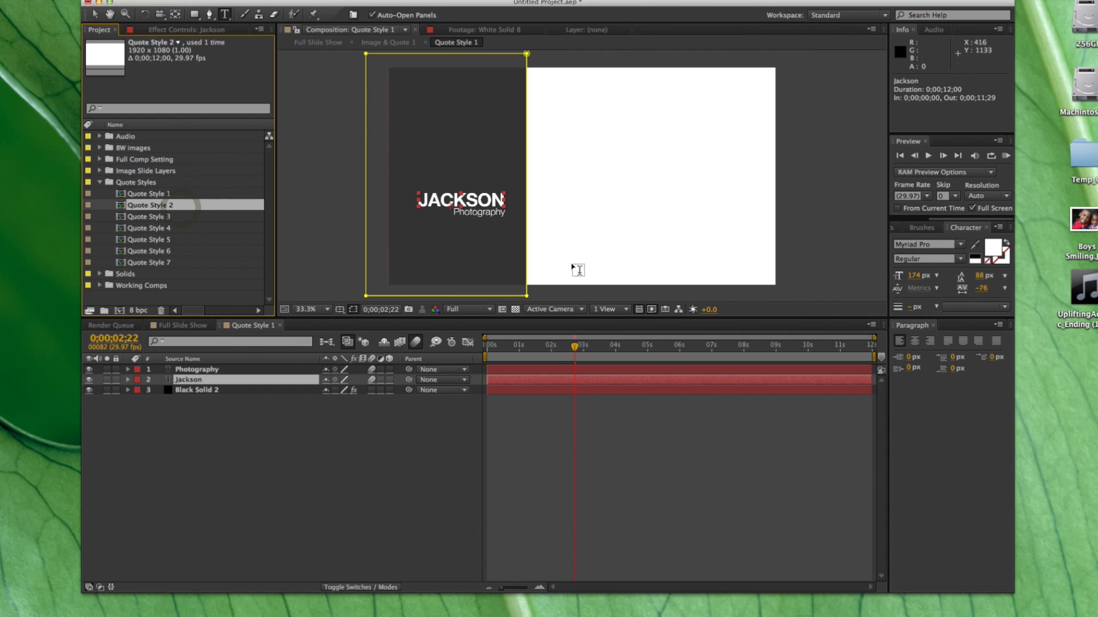
click(181, 216)
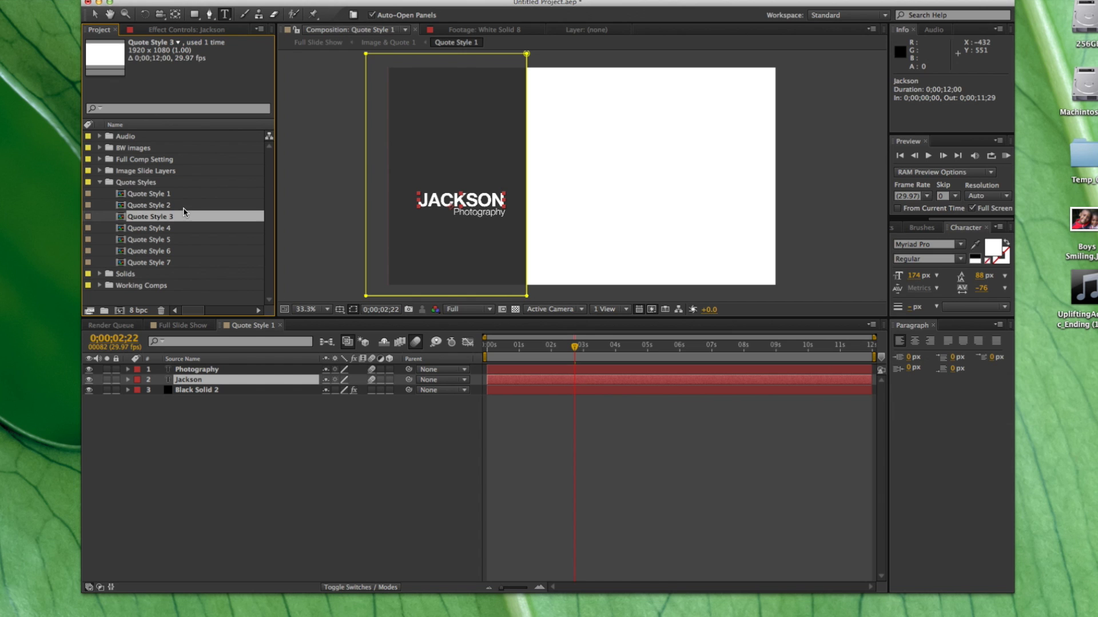
click(131, 189)
click(100, 182)
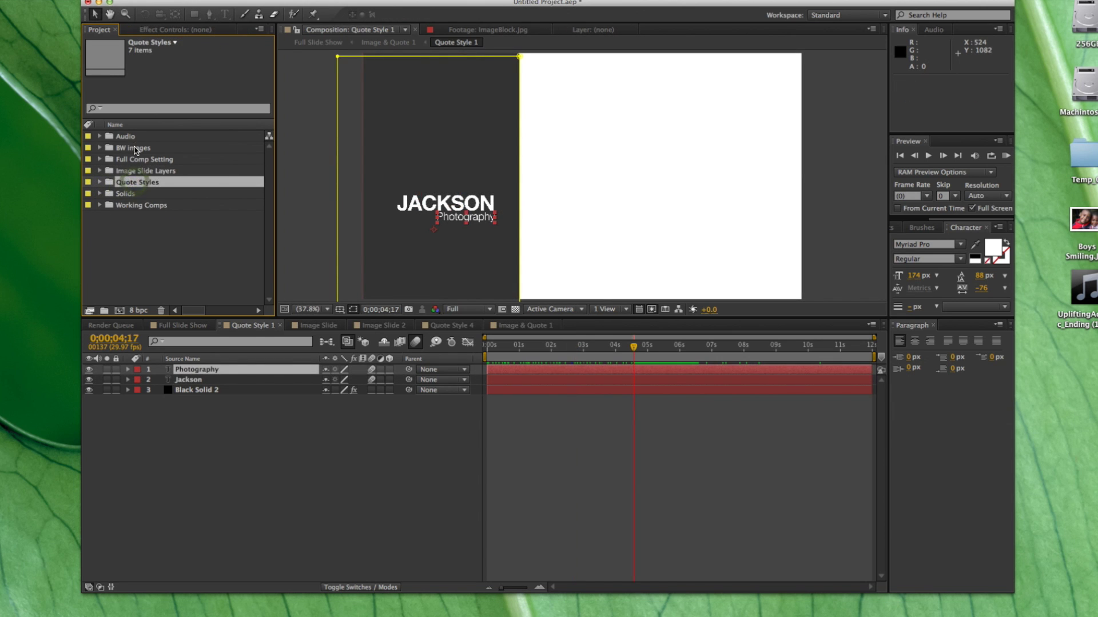
click(134, 147)
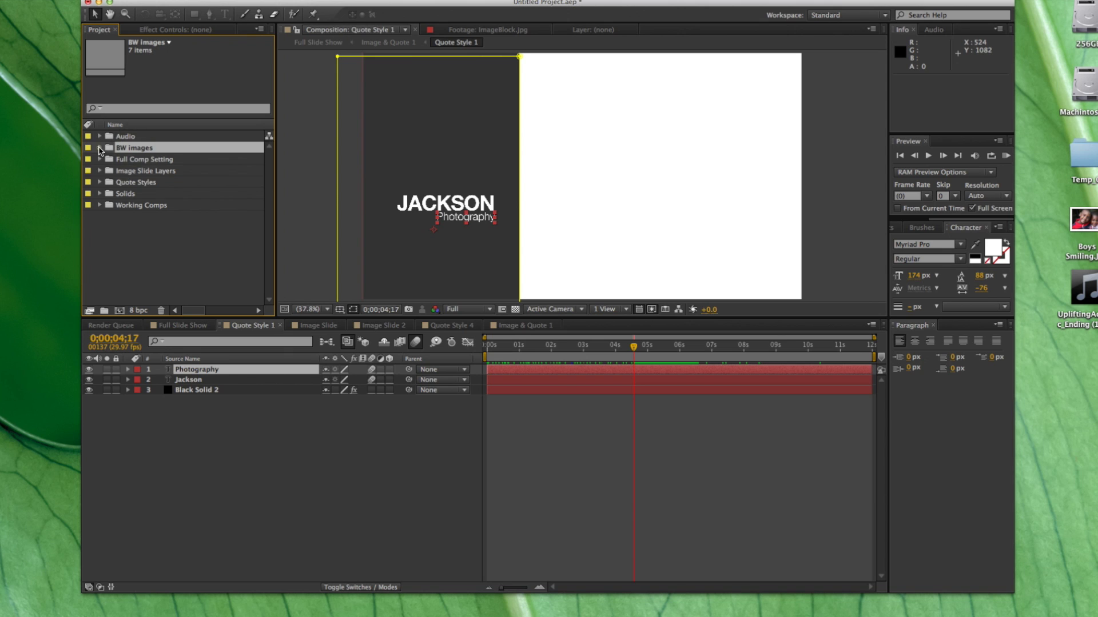
click(99, 148)
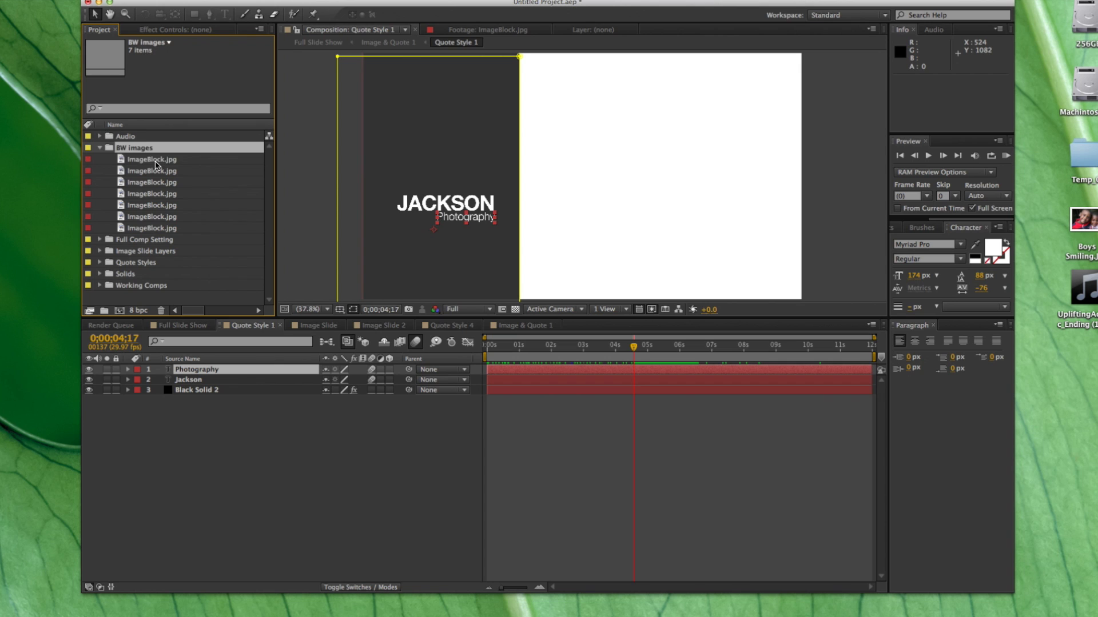
Replace the first ImageBlock.jpg with Boys Smiling.JPG (5184 x 3456) and view it.
click(155, 161)
right_click(154, 161)
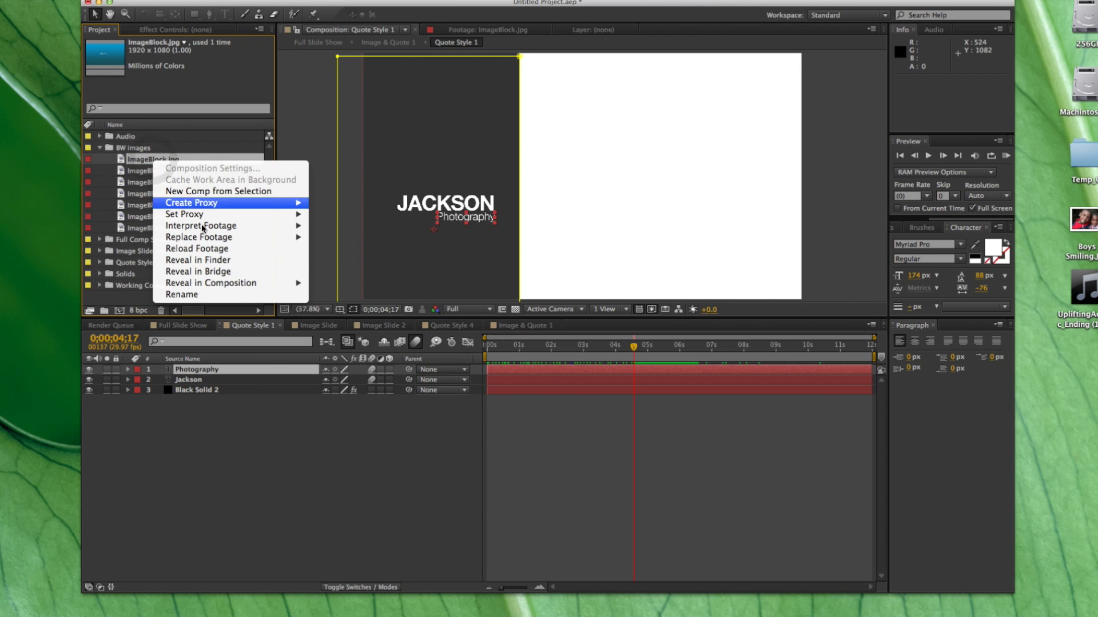
mouse_move(204, 240)
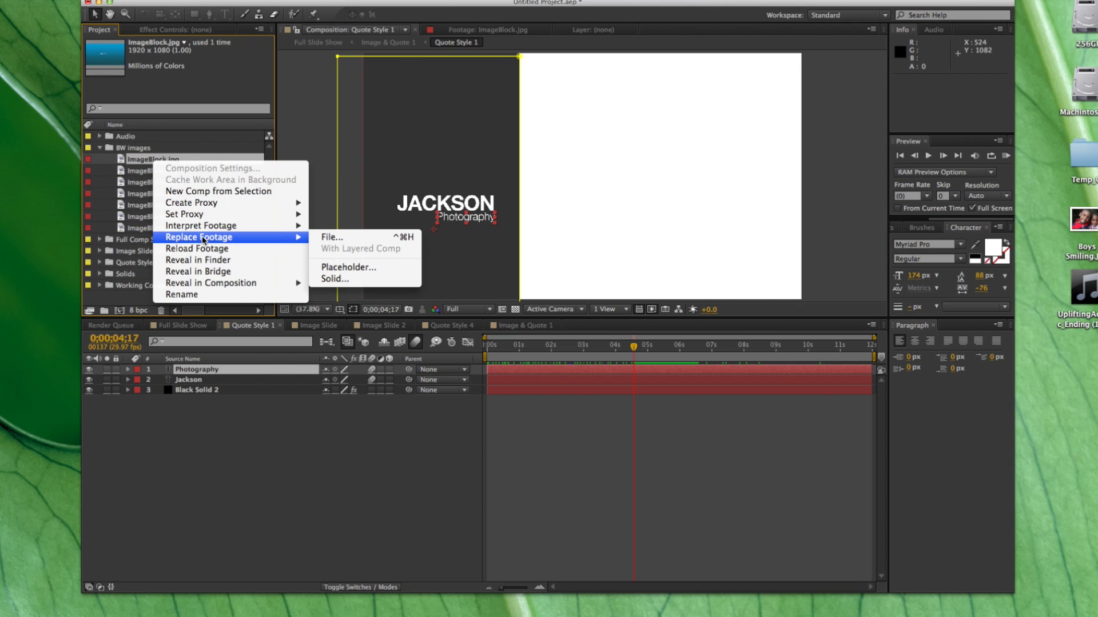
click(351, 242)
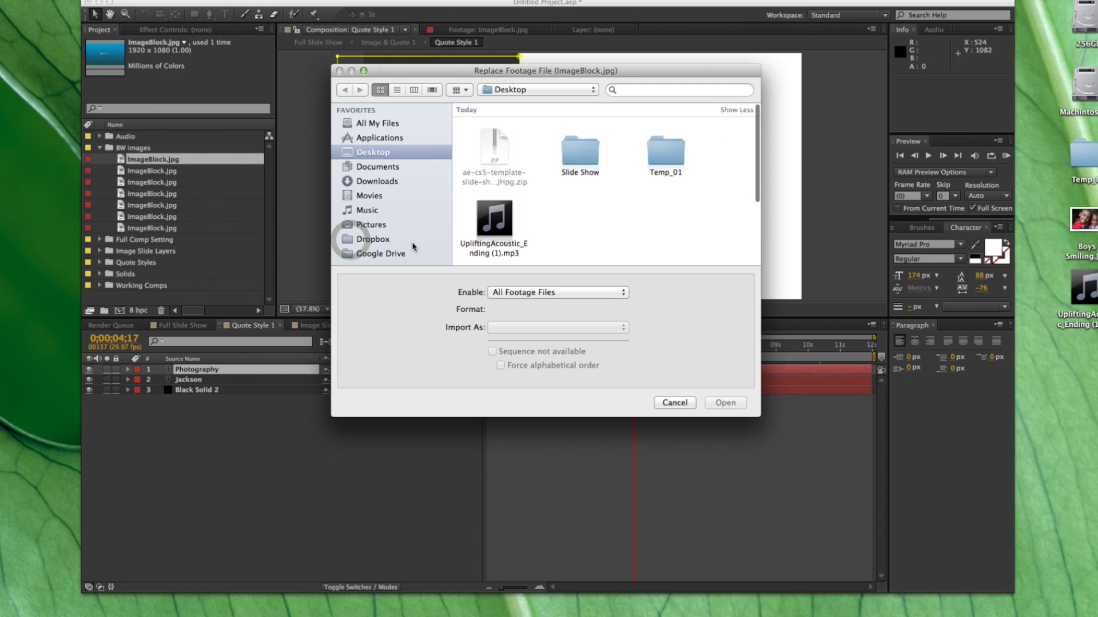
scroll(593, 210, down, 5)
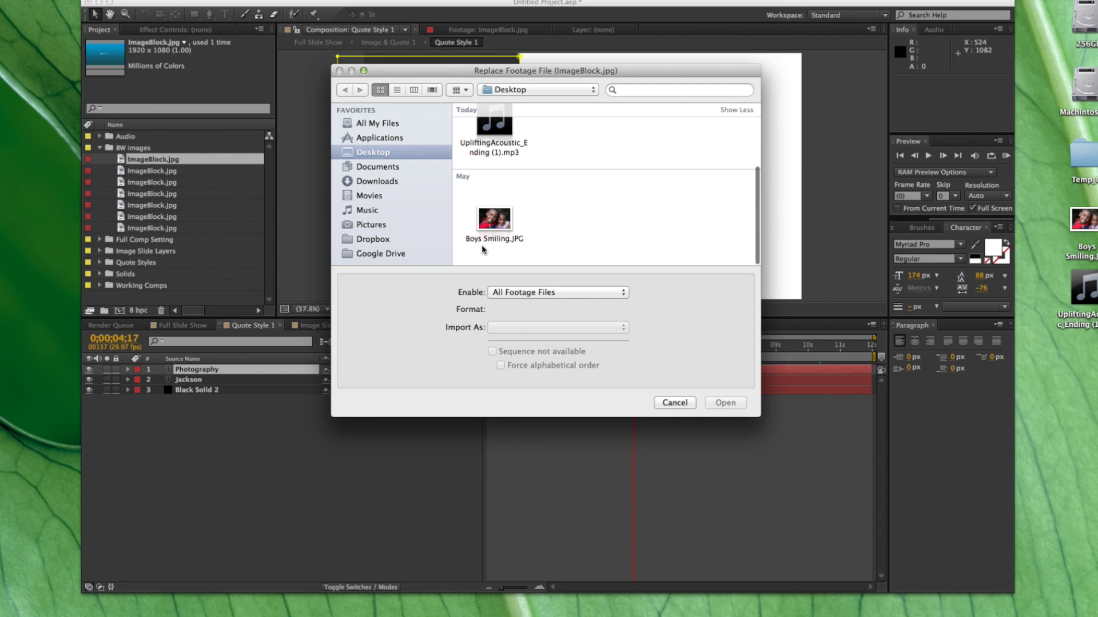
click(489, 237)
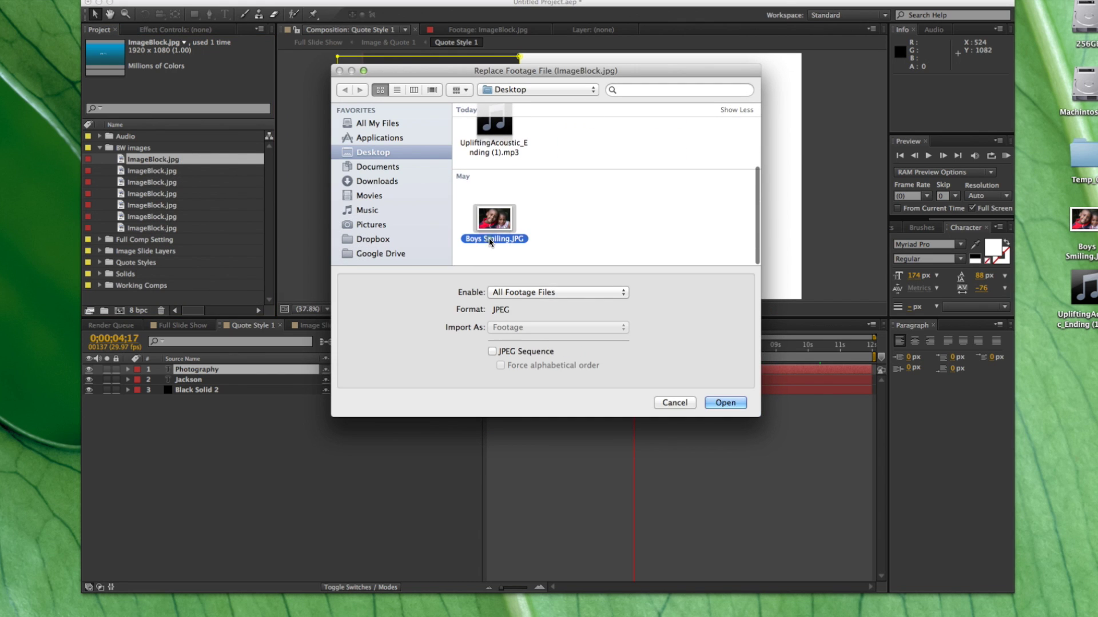
click(724, 404)
double_click(151, 160)
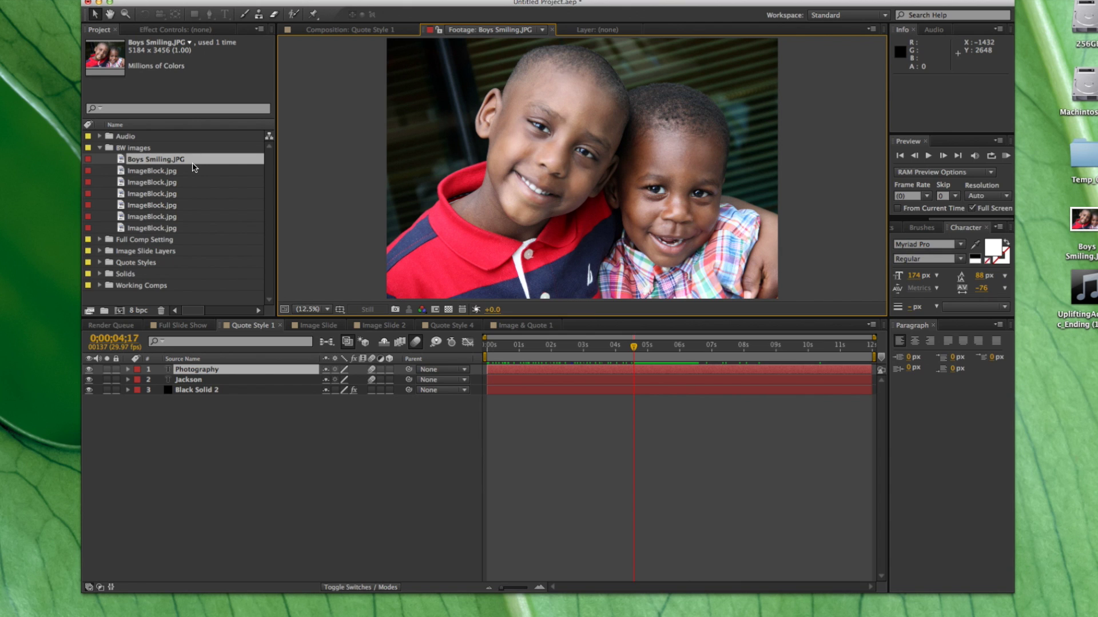
Replace the Audio folder's 50013-7.mp3 track with UpliftingAcoustic_Ending (1).mp3.
click(100, 148)
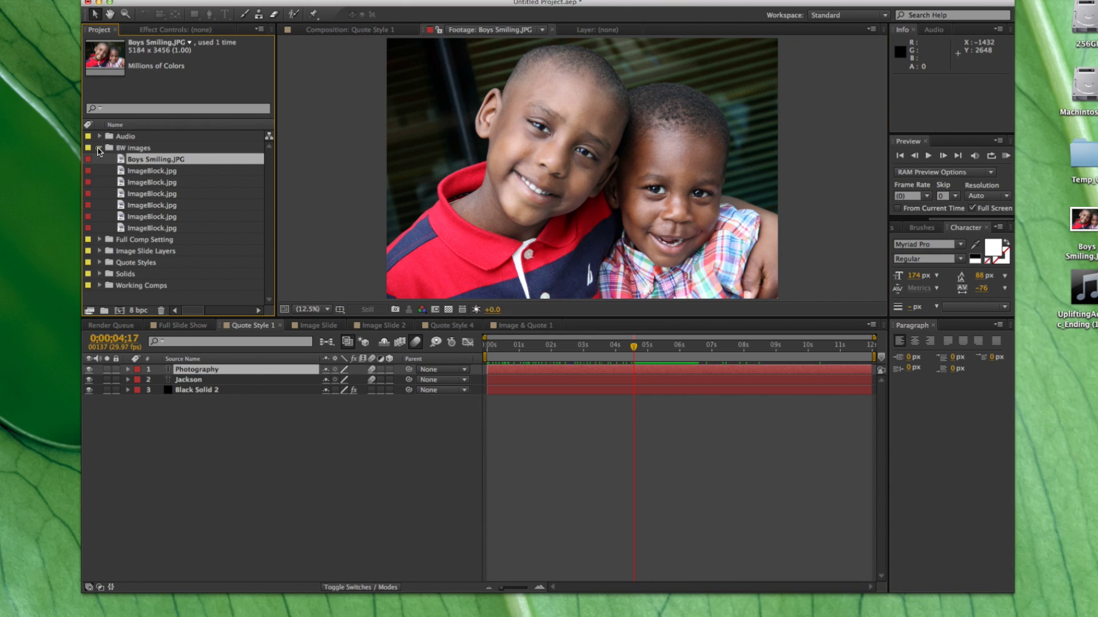
click(152, 137)
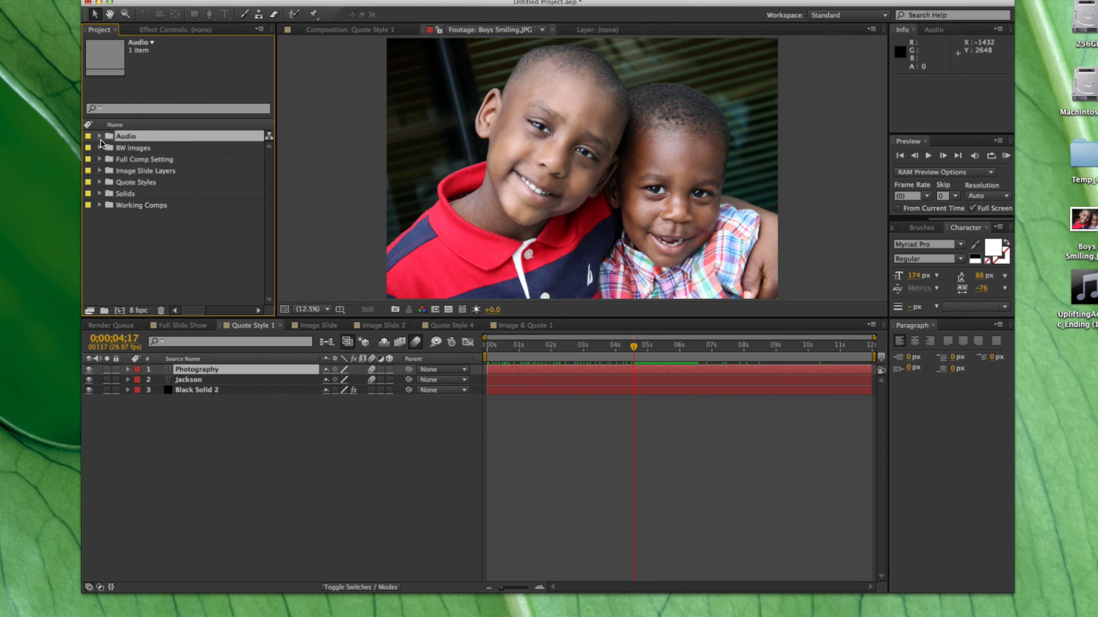
click(99, 136)
click(144, 148)
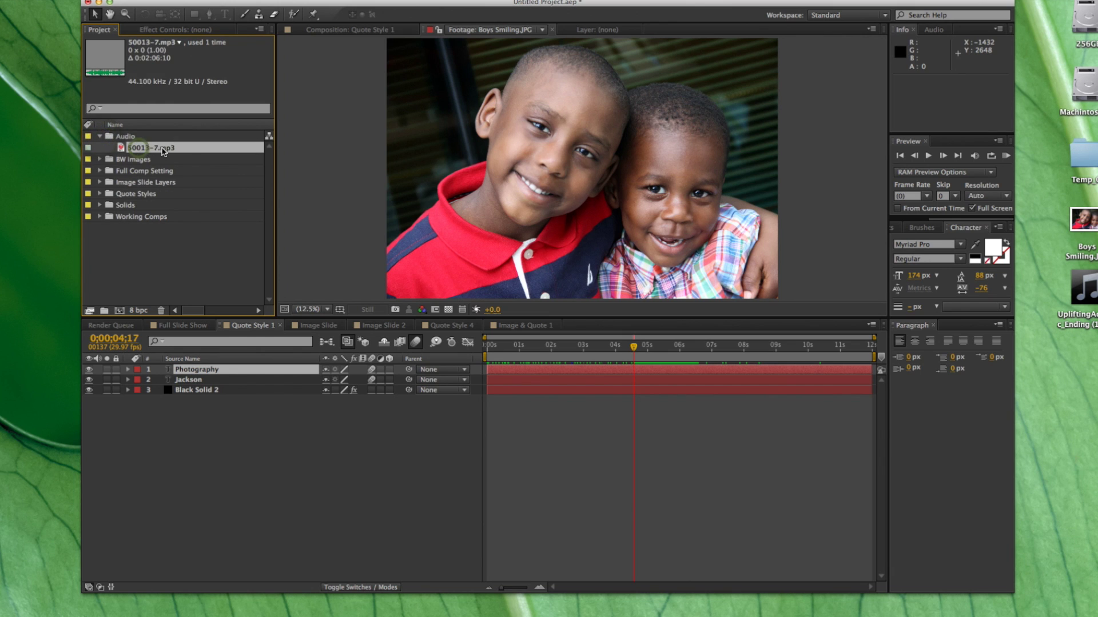
right_click(164, 151)
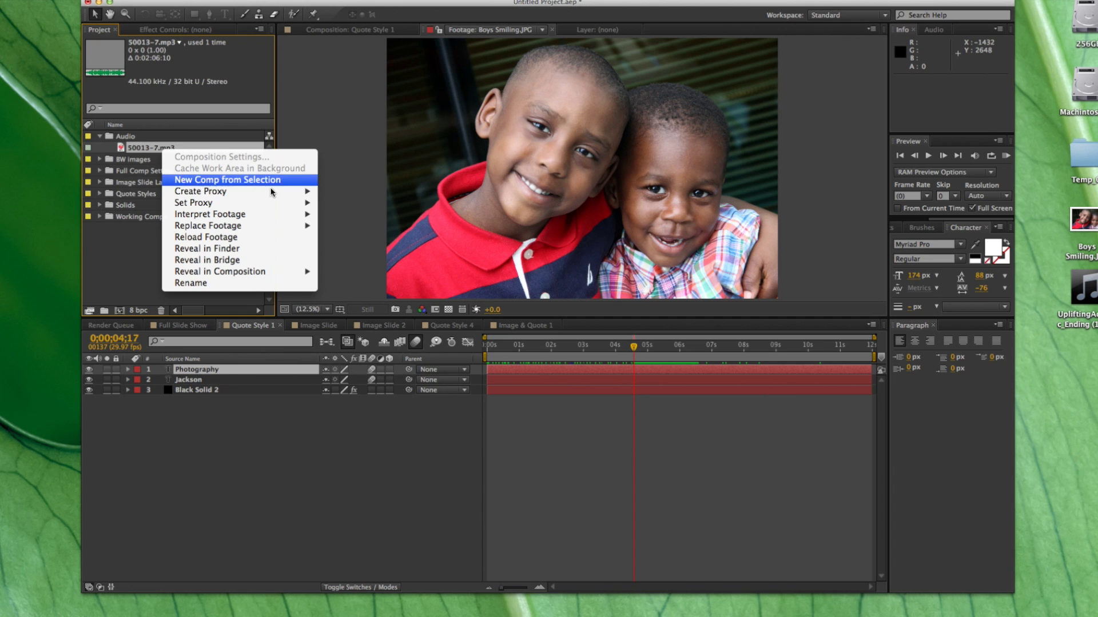
mouse_move(261, 231)
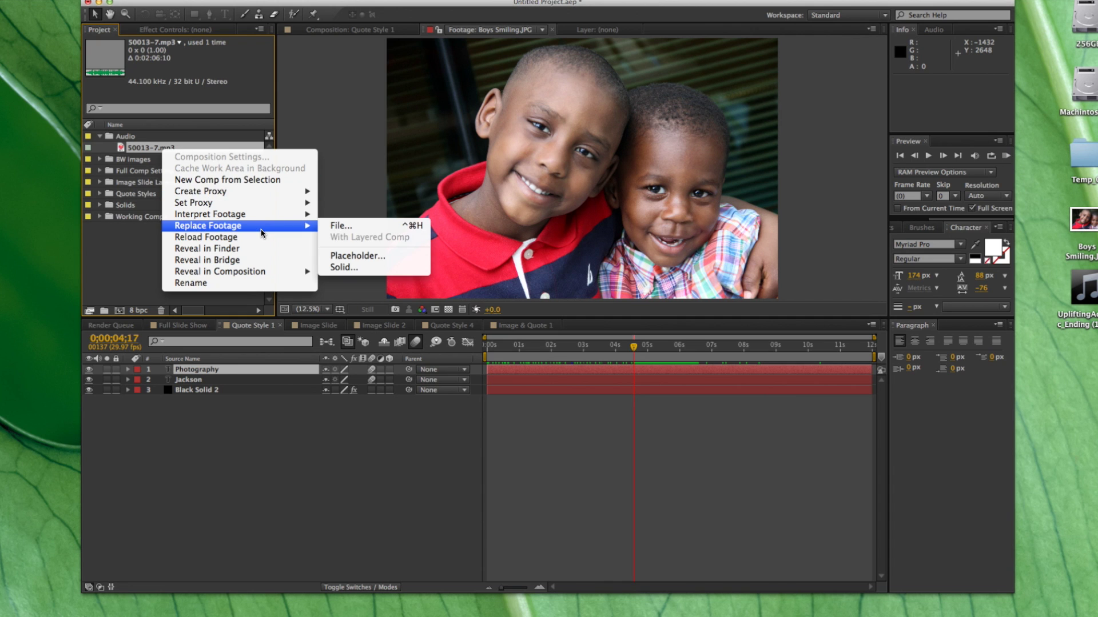
click(353, 229)
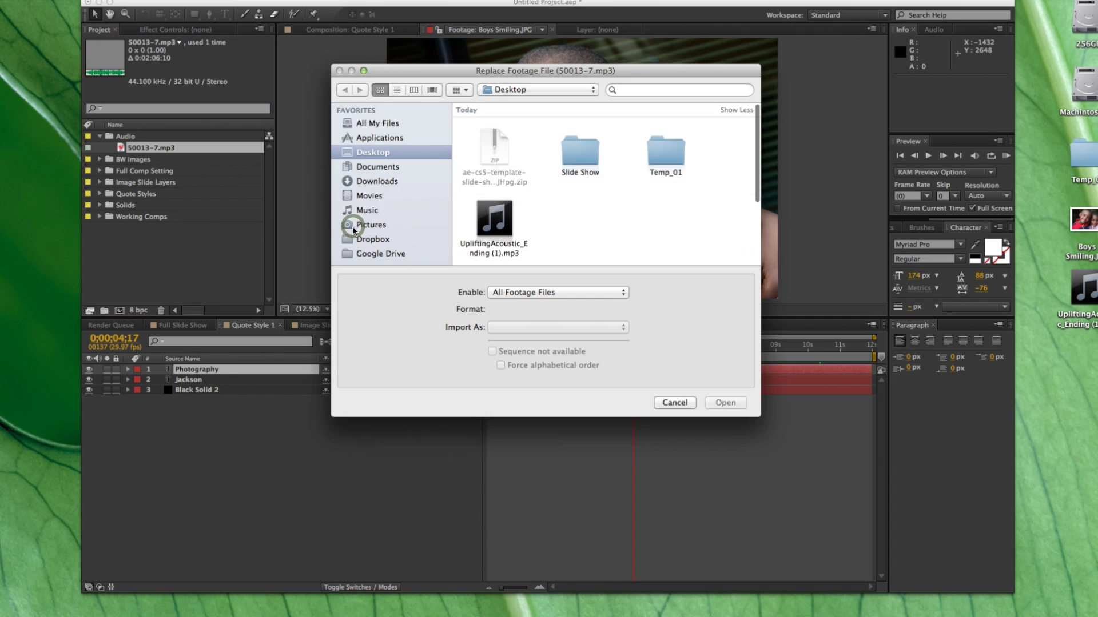
click(502, 250)
click(721, 402)
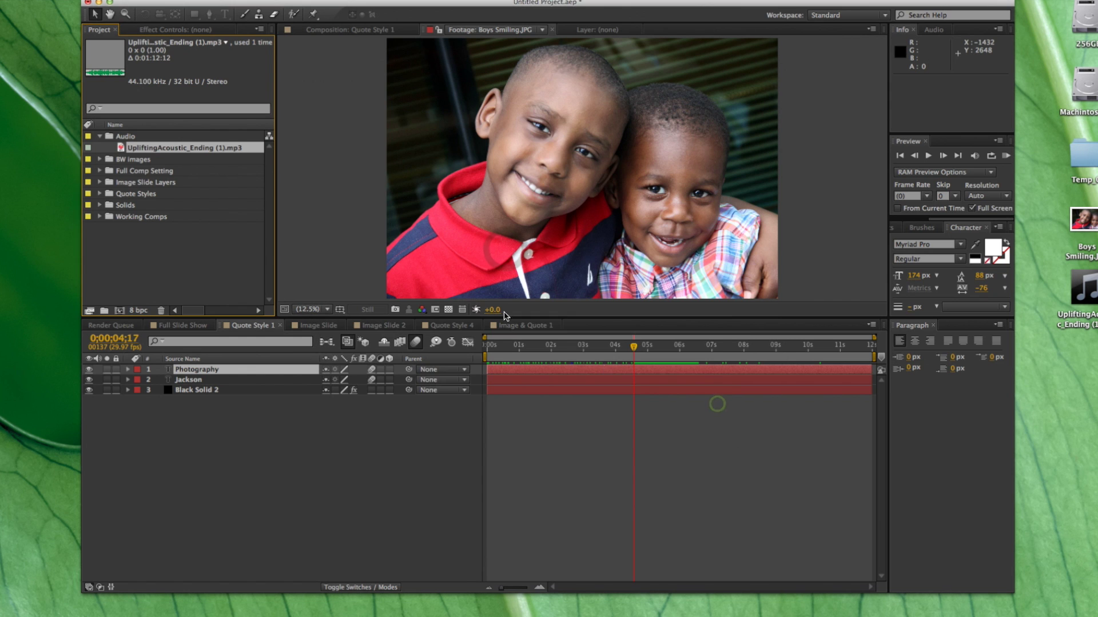
Look at the File menu's import options without importing, then collapse the Audio folder.
click(71, 0)
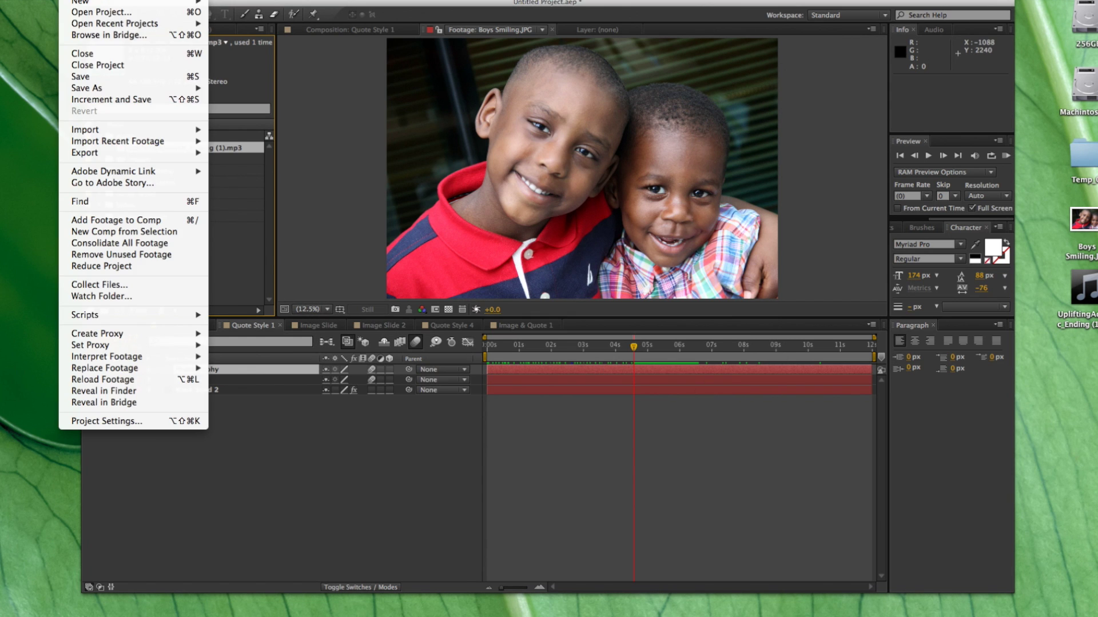
mouse_move(183, 130)
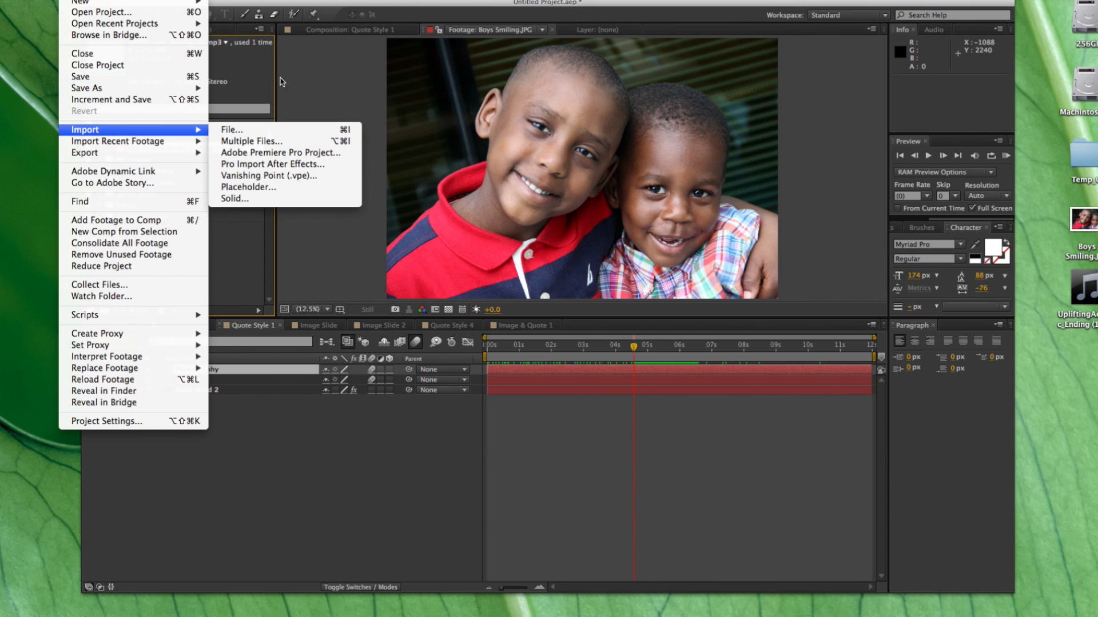
click(307, 79)
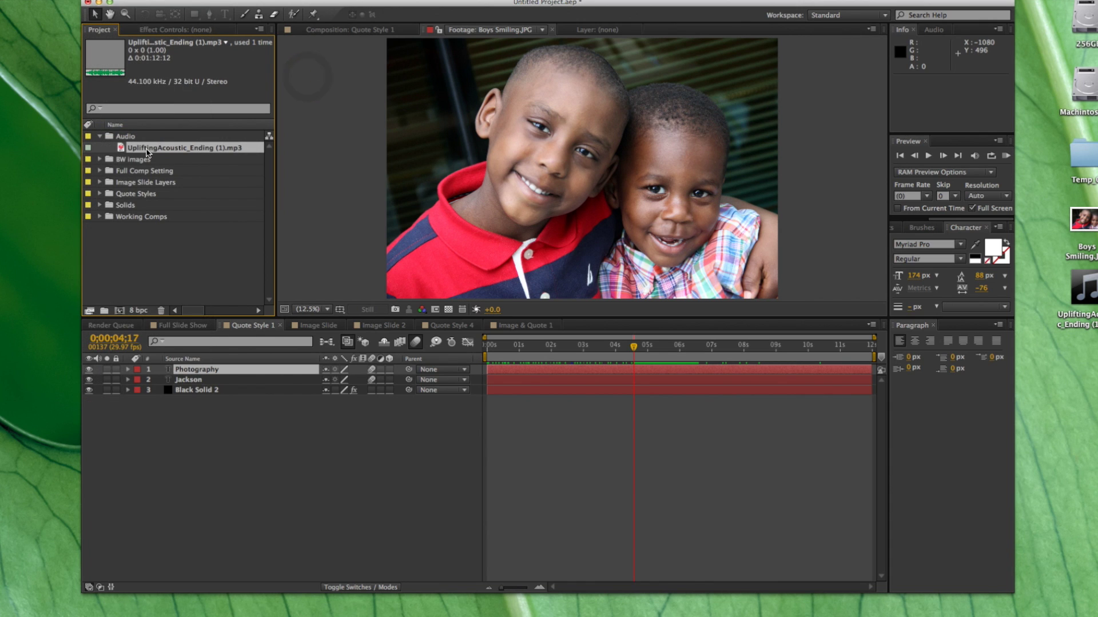
click(100, 138)
Expand the Full Comp Setting folder and open the Full Slide Show composition.
click(100, 160)
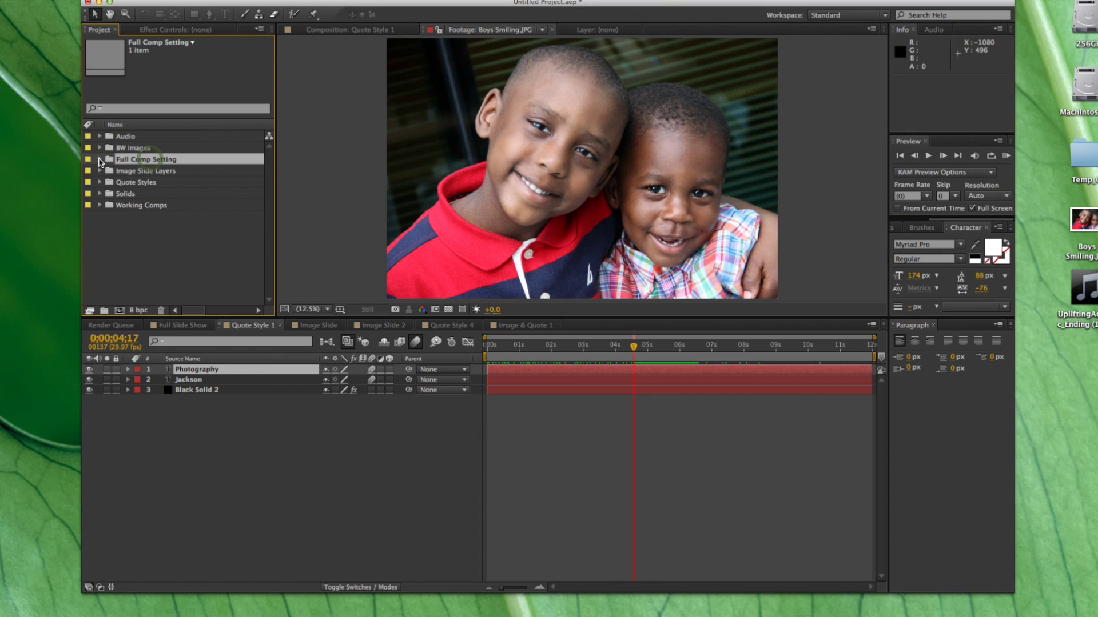
click(100, 160)
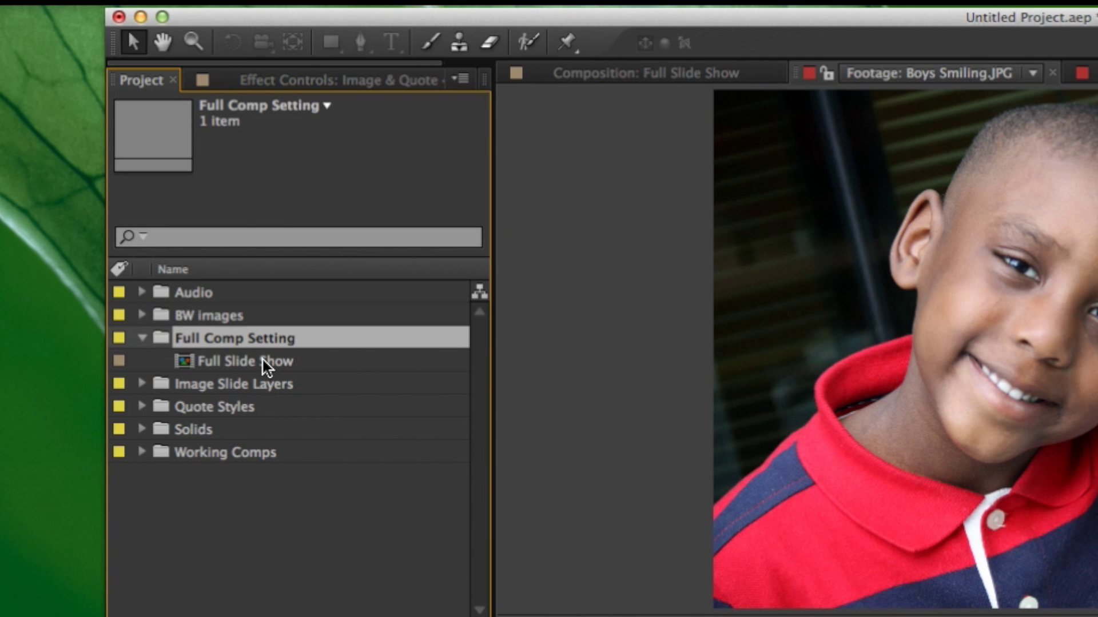
double_click(262, 358)
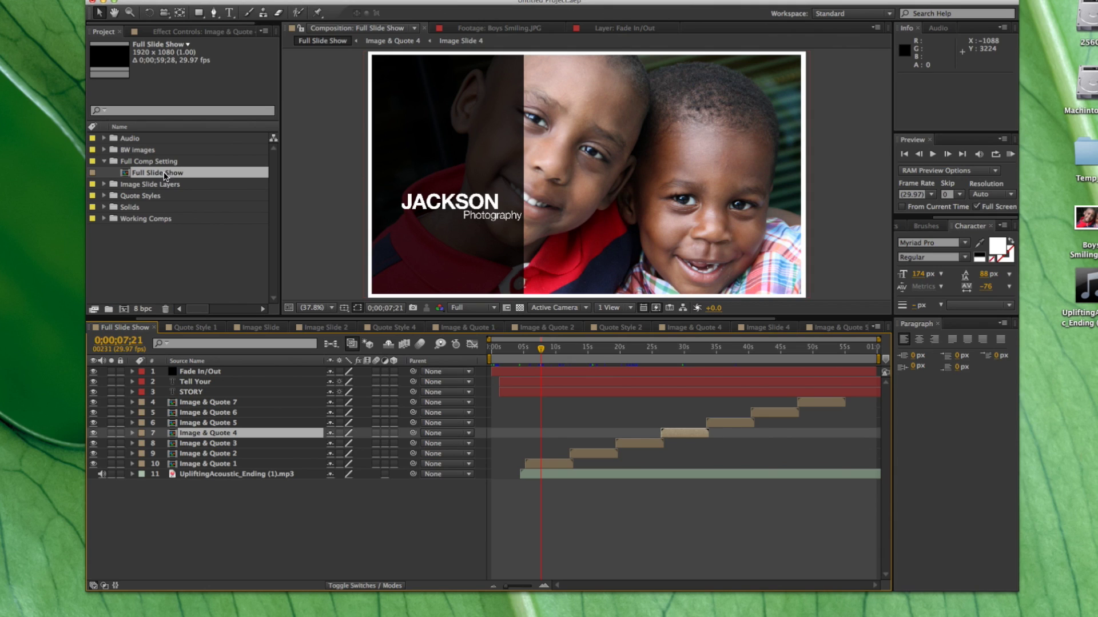
Preview slides around the 30-second mark, ending back on the JACKSON Photography slide.
click(530, 387)
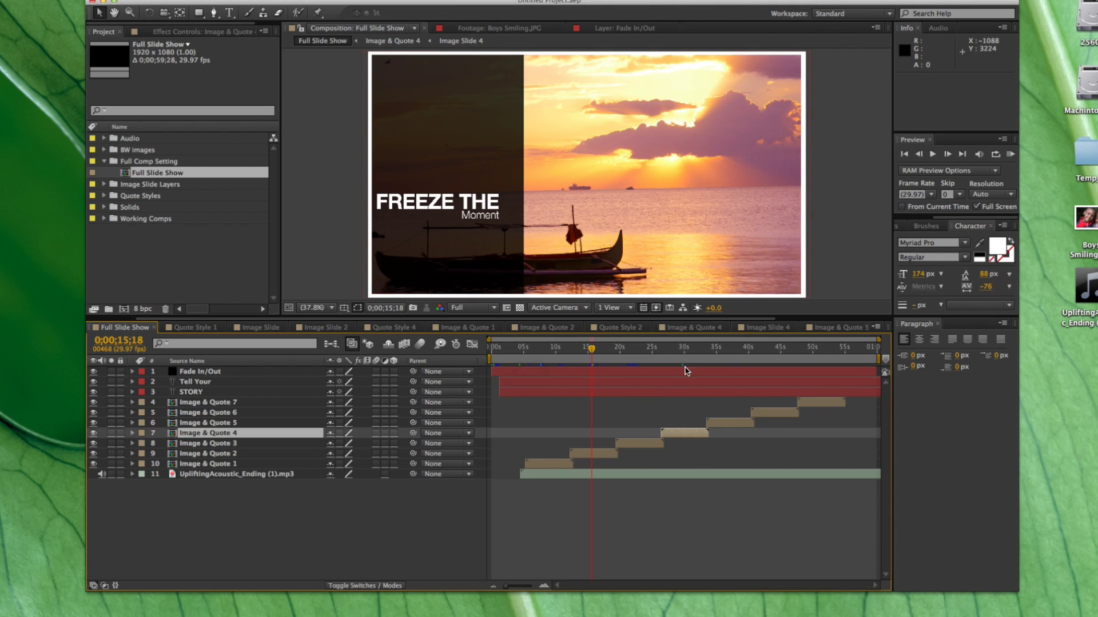
click(687, 356)
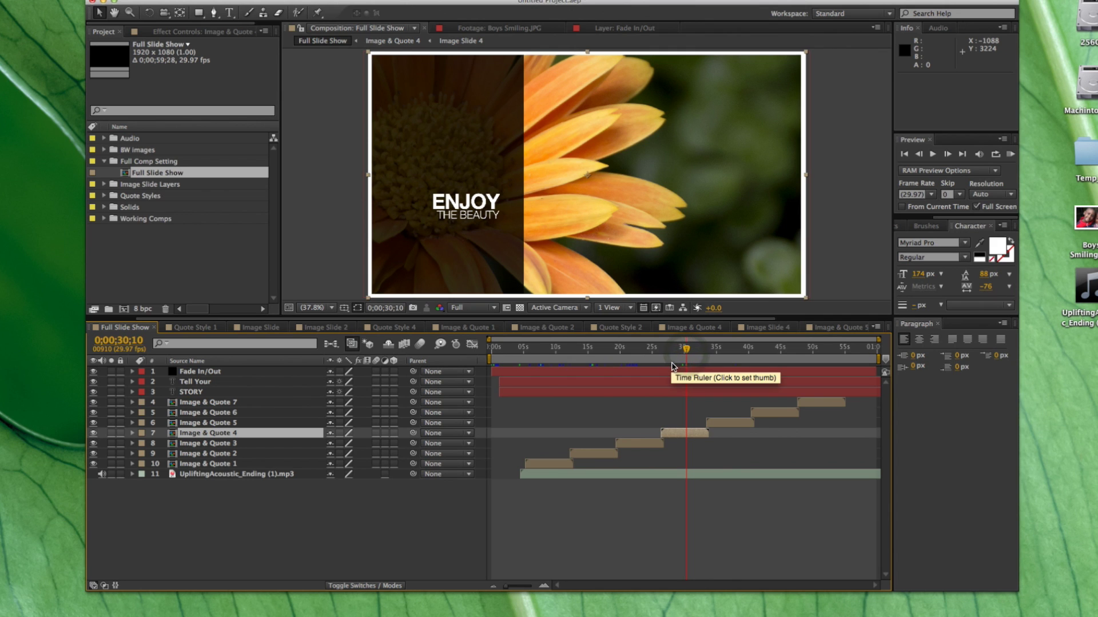
click(539, 348)
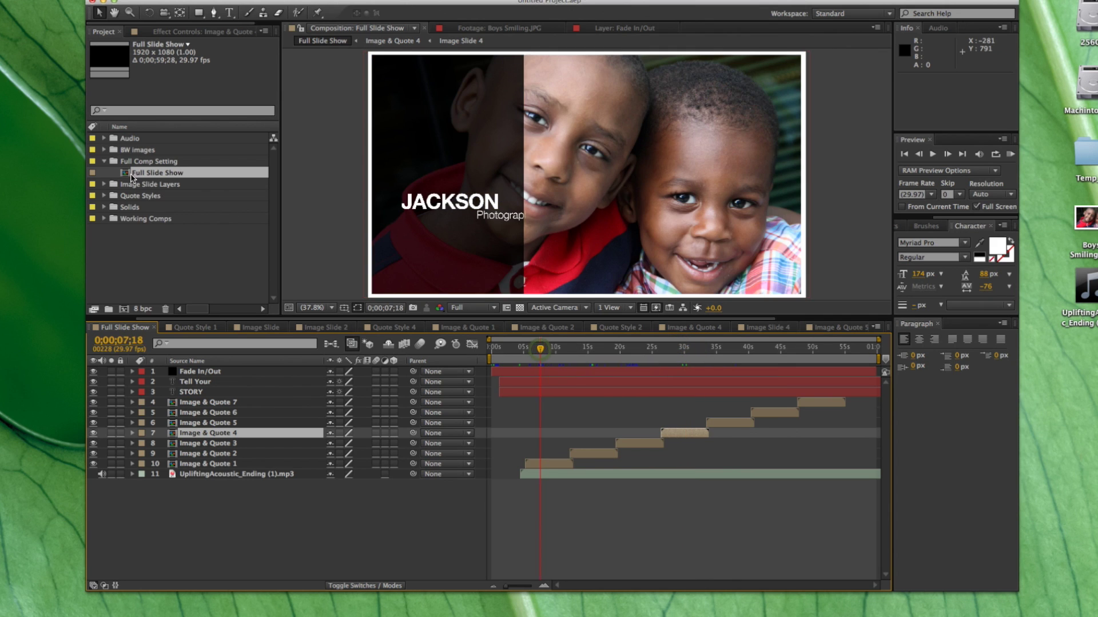
click(152, 176)
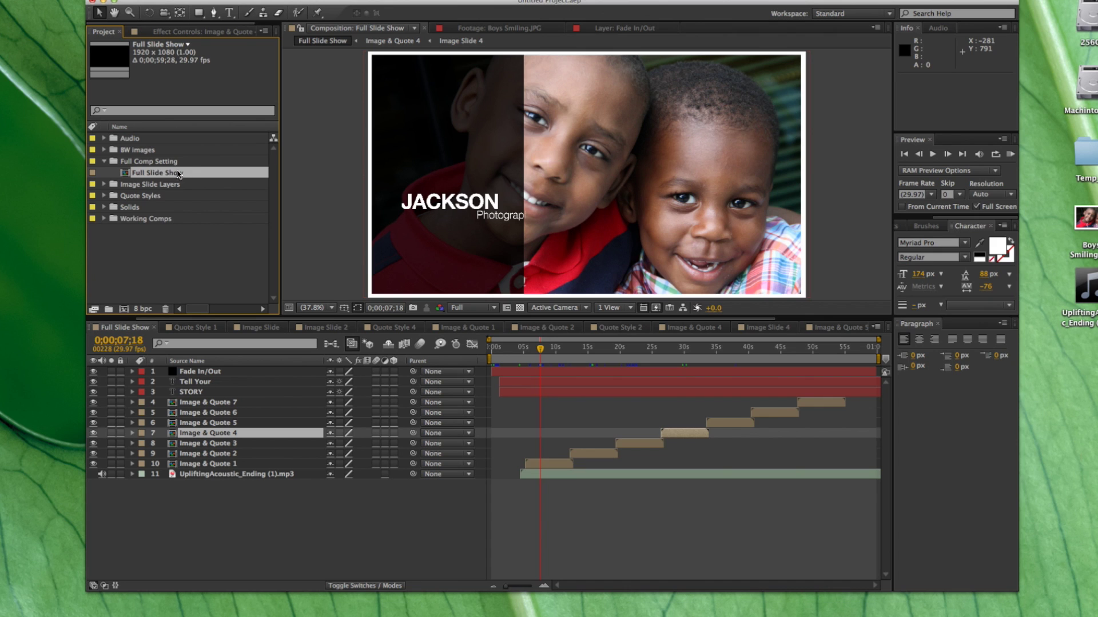
Add the Full Slide Show composition to the Render Queue.
click(80, 0)
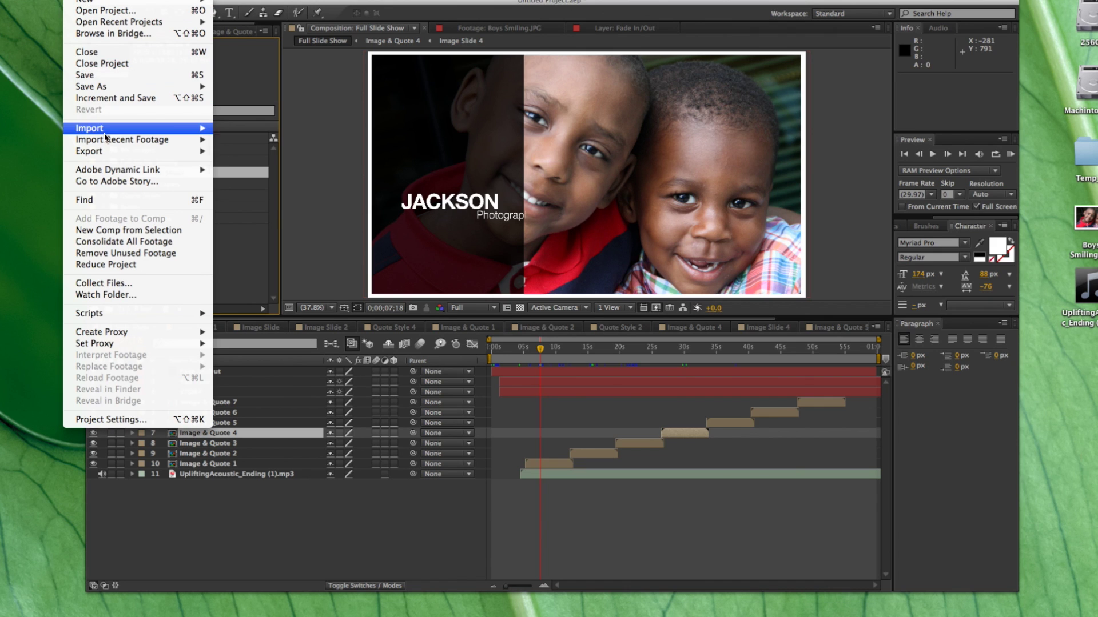
mouse_move(114, 155)
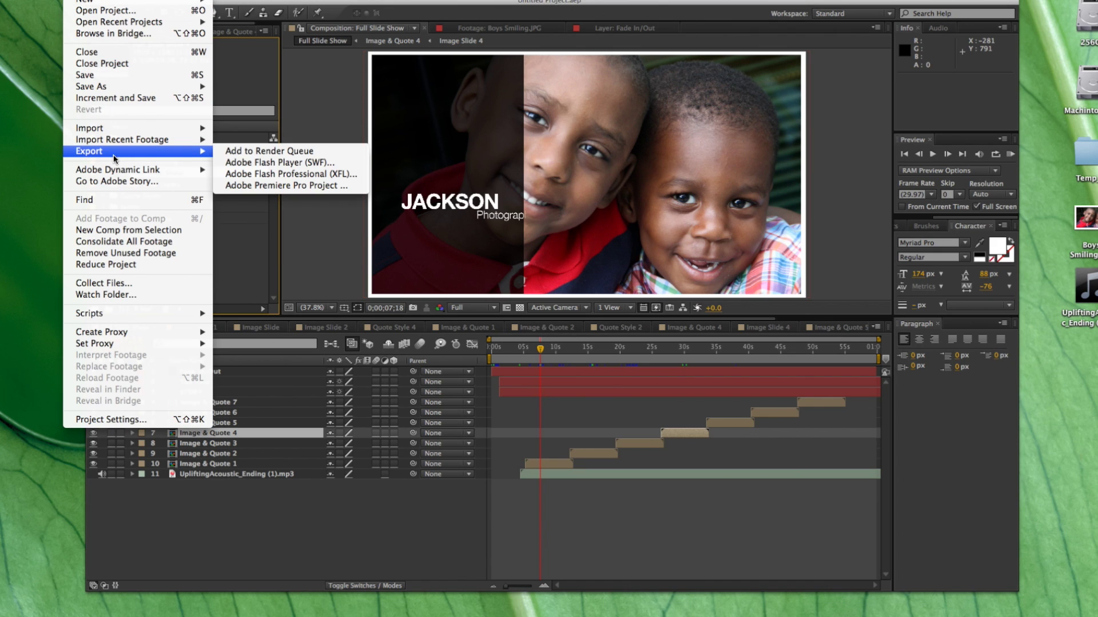
click(257, 152)
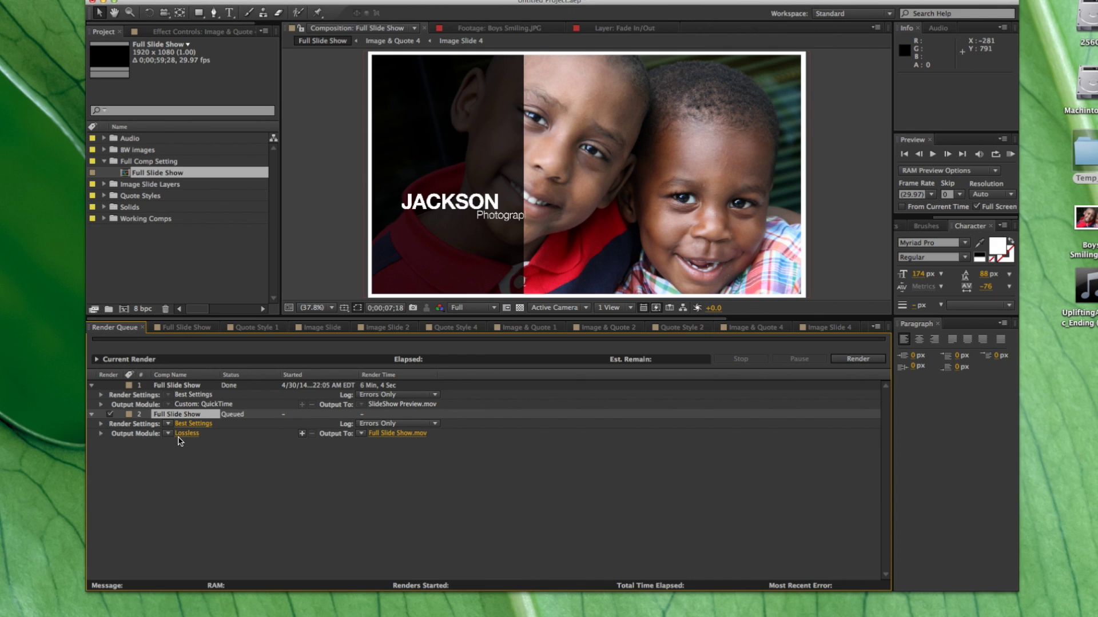
Set the render's QuickTime output to use the H.264 video codec.
click(180, 434)
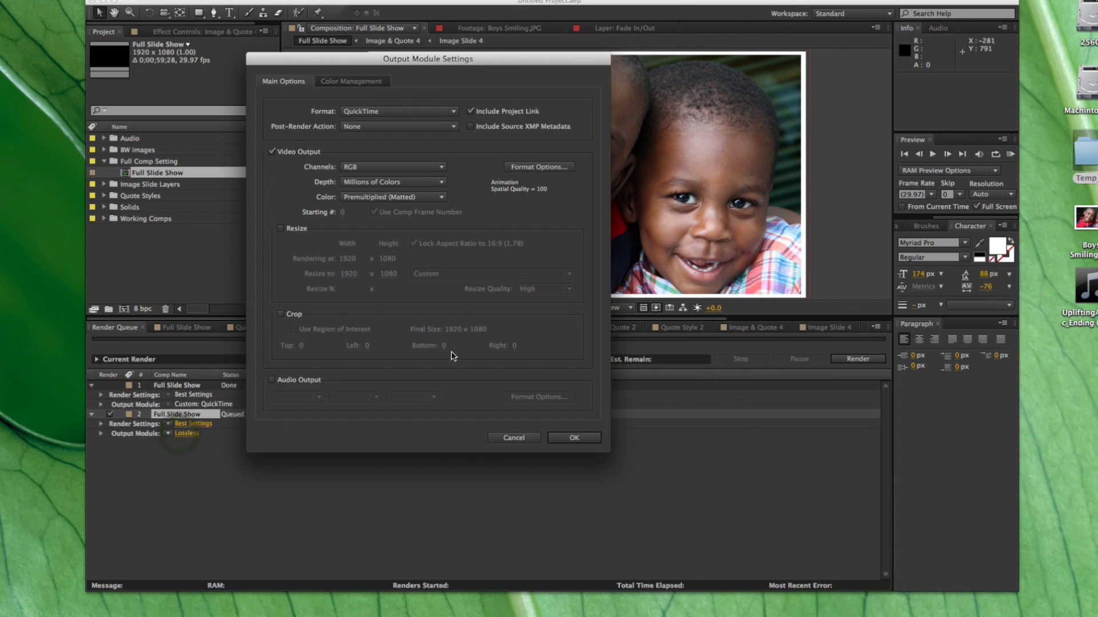
click(532, 167)
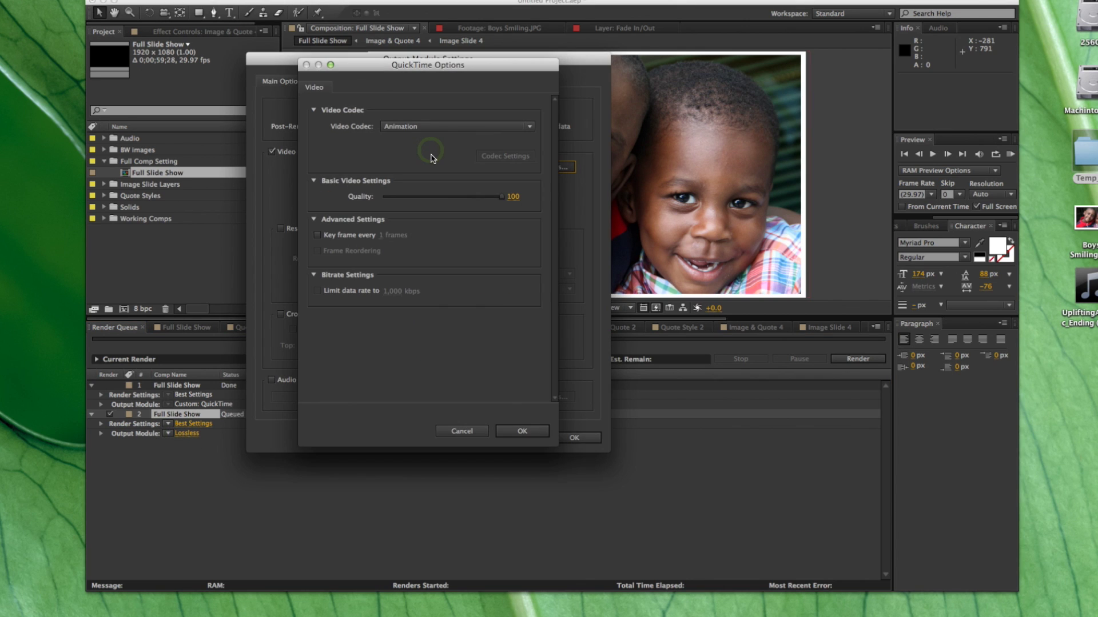
click(435, 126)
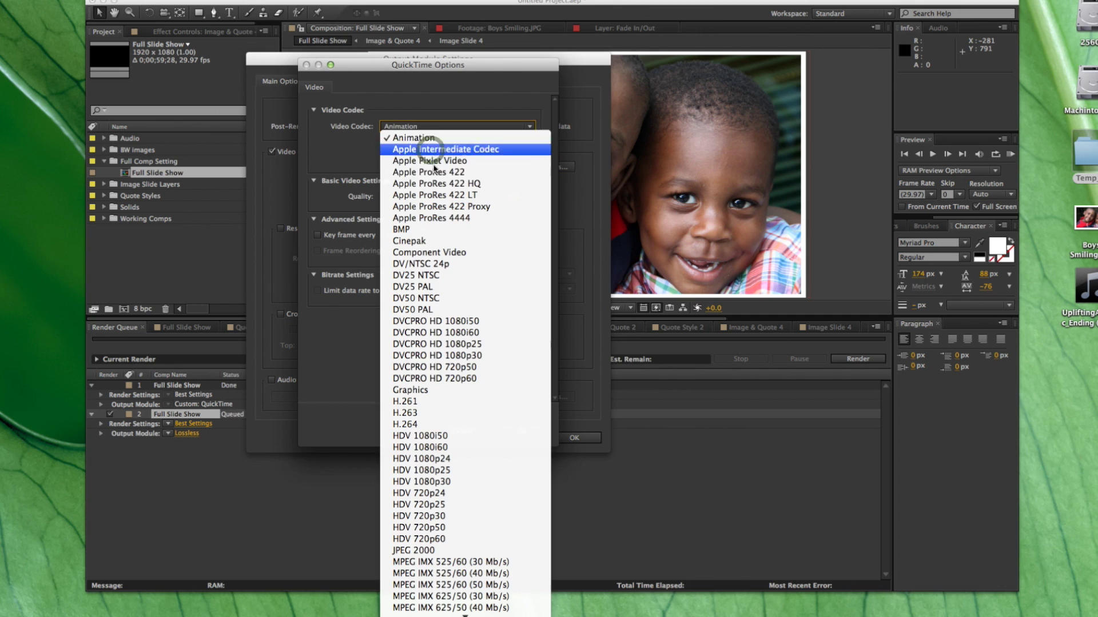
click(419, 428)
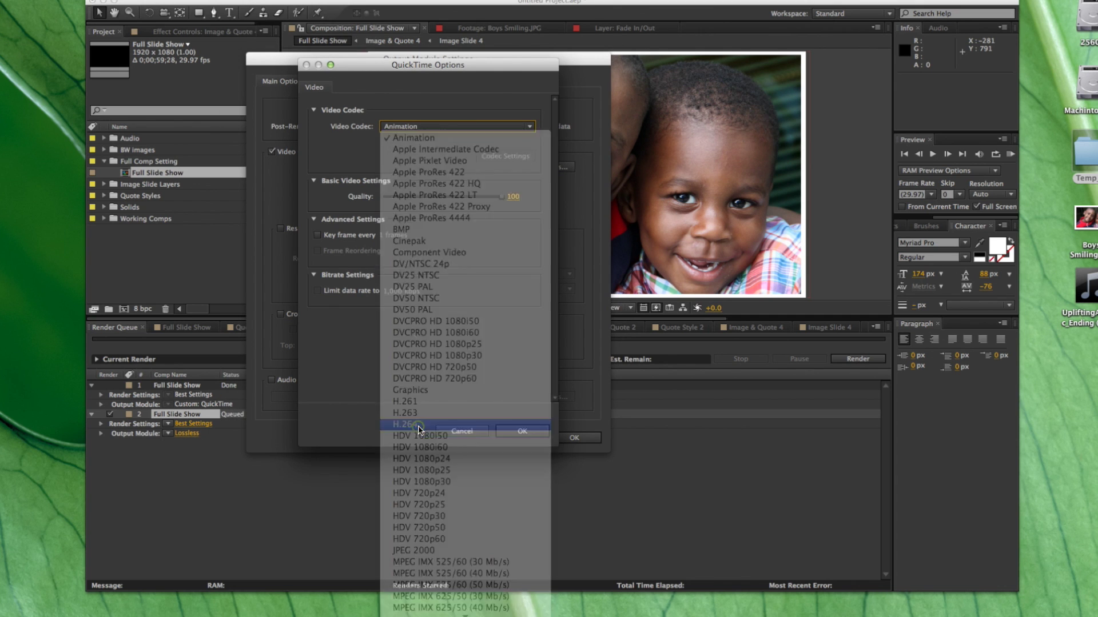
click(518, 431)
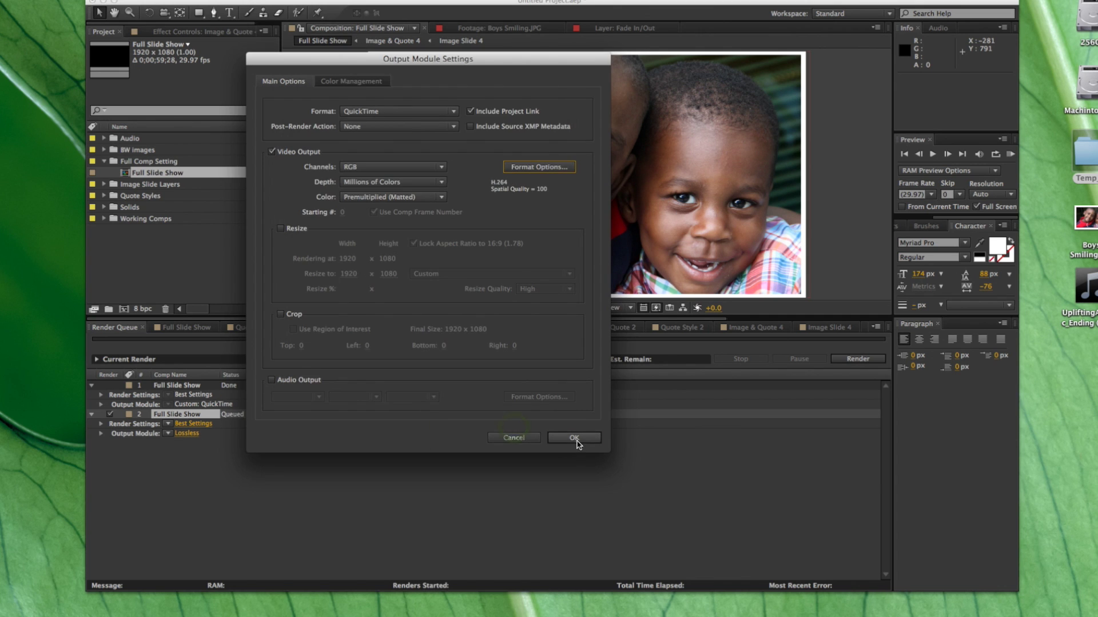
click(573, 439)
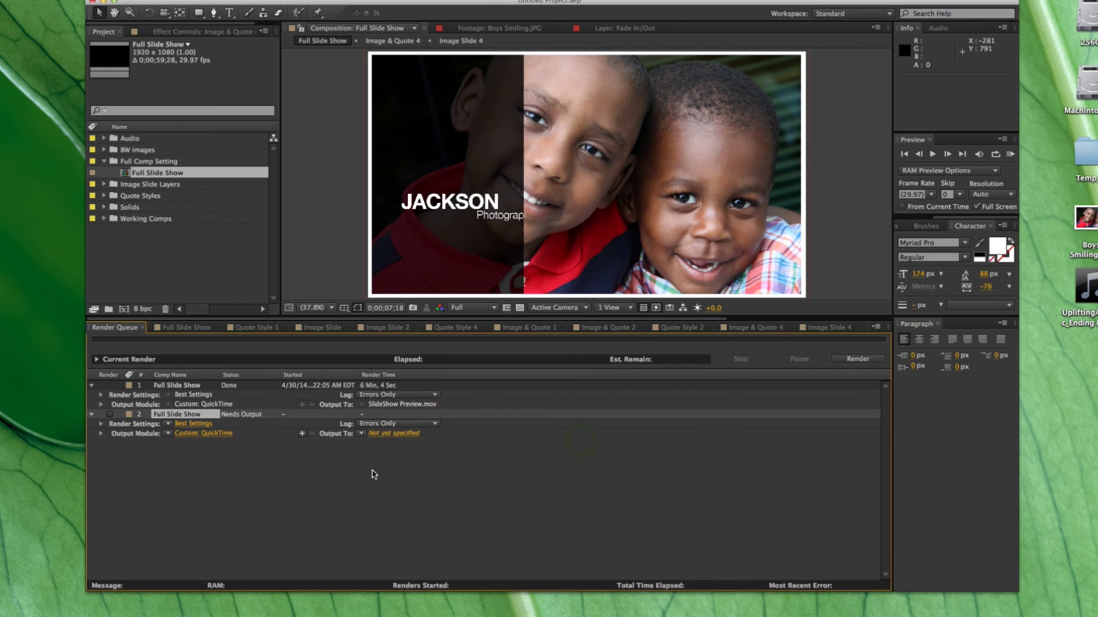
Name the output movie 'Photo Video' and save it as Photo Video.mov.
click(393, 434)
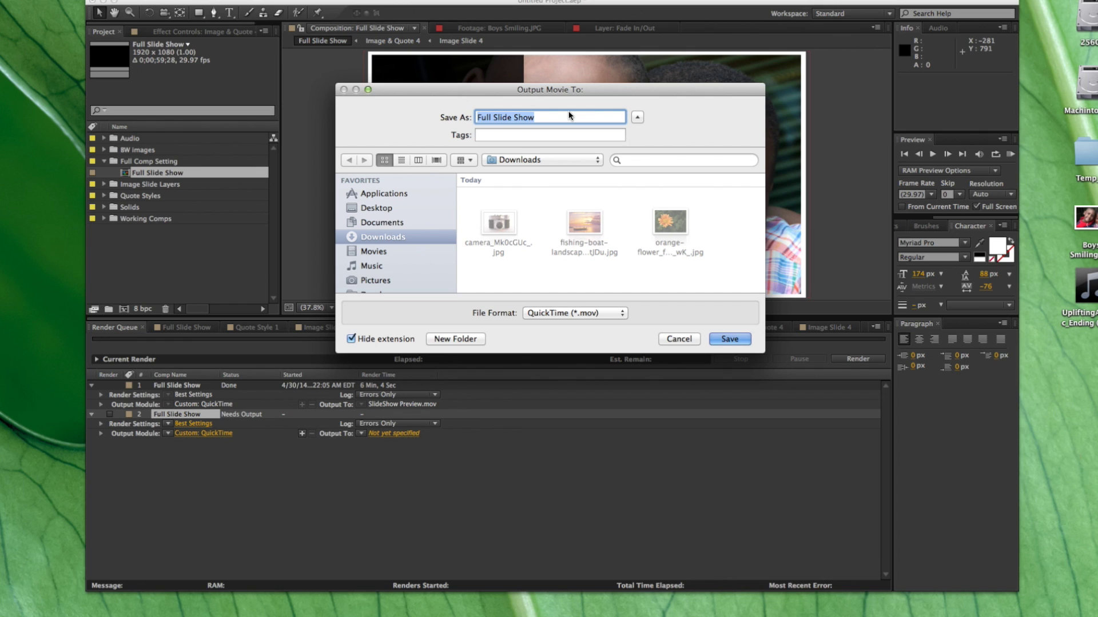
key(BackSpace)
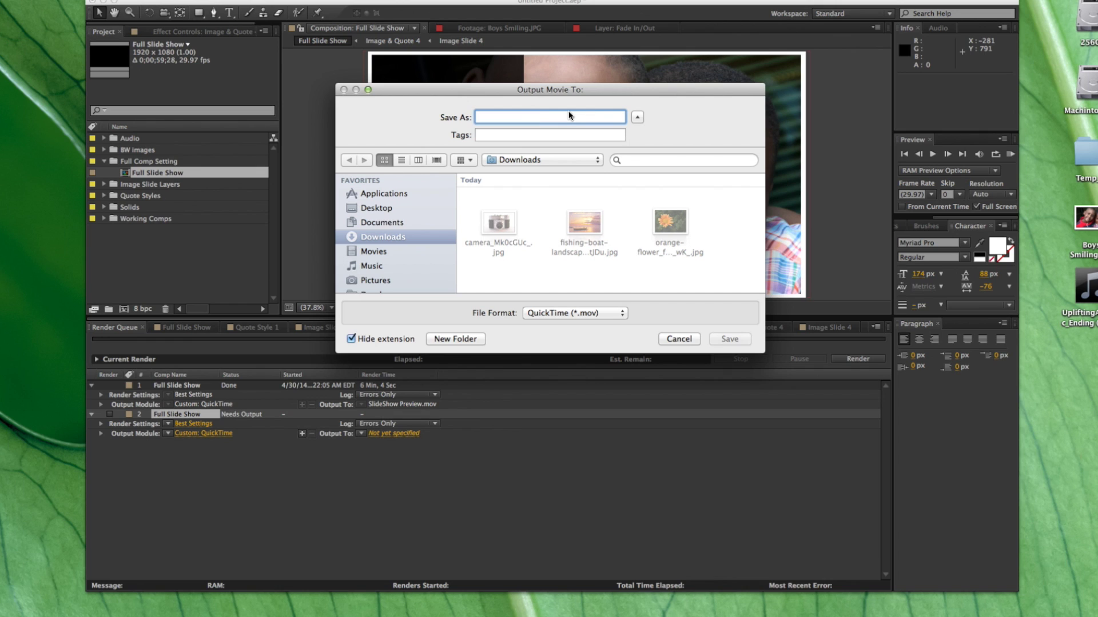
text(Photo Video)
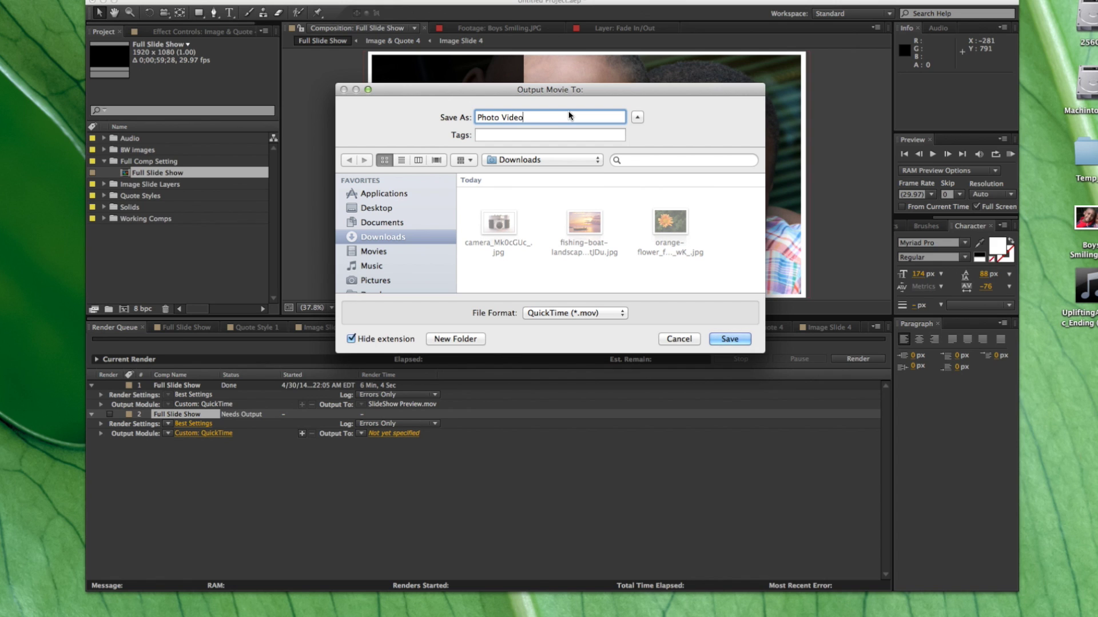
click(729, 339)
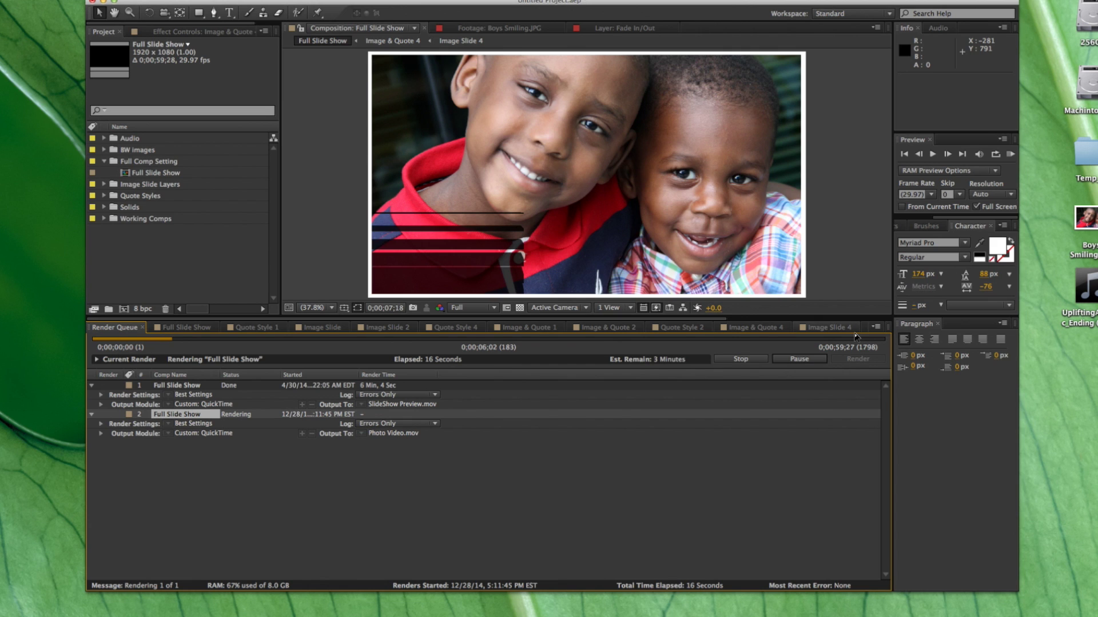
Pause the Photo Video.mov render around frame 205 of 1798.
click(809, 360)
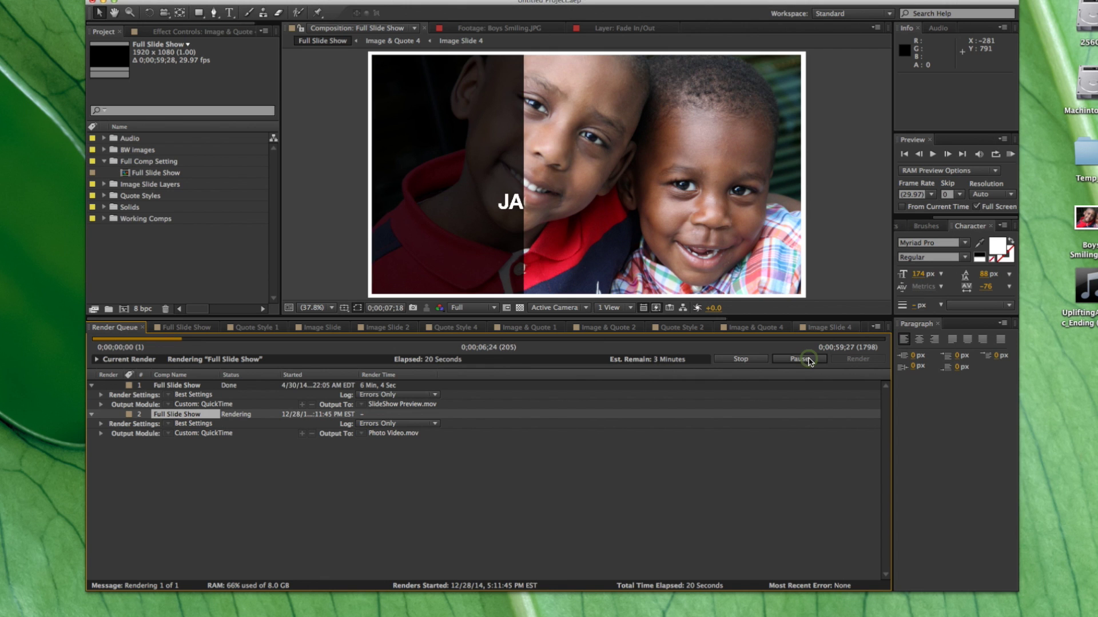